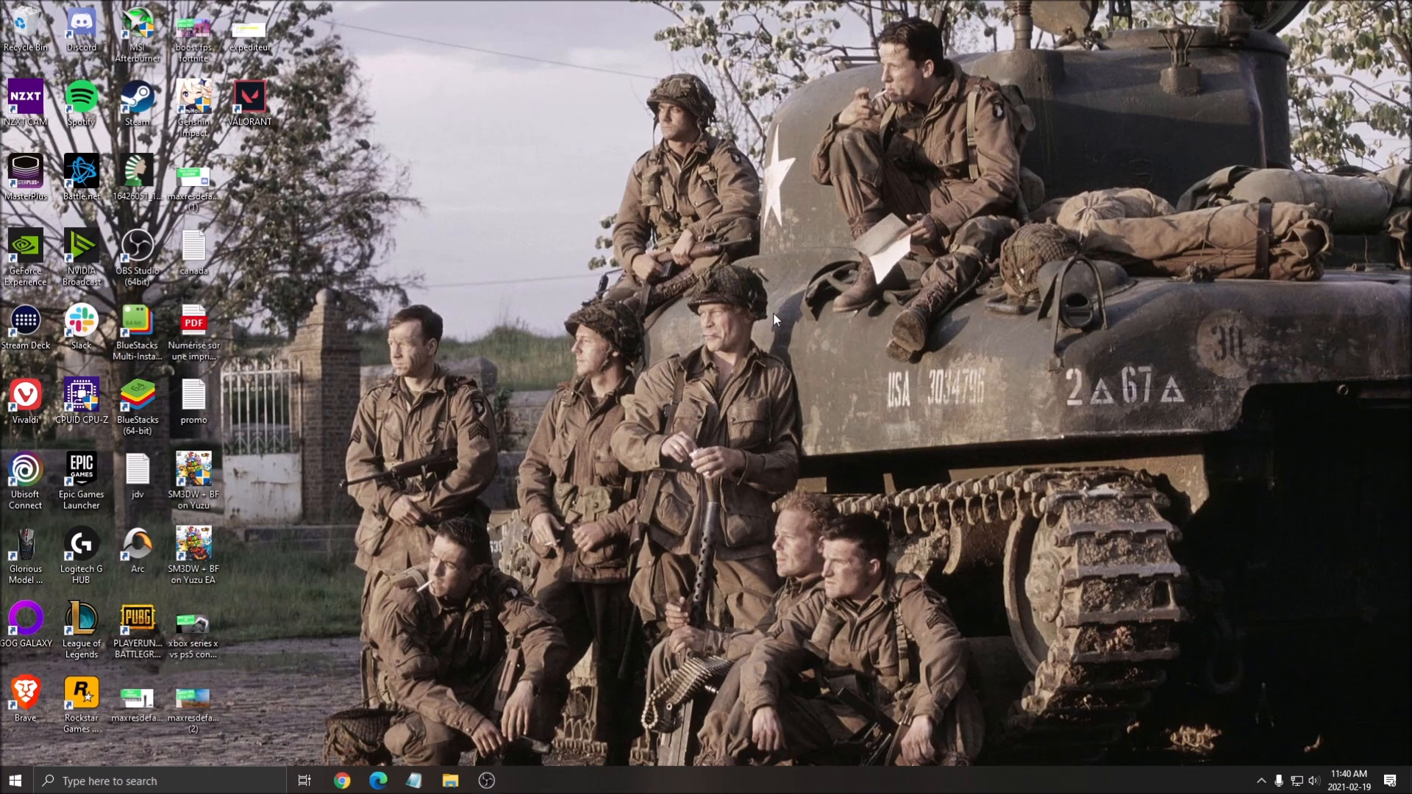
- Open the Windows Game Mode settings and review the Game Mode and Xbox Game Bar options
left_click(211, 785)
type("game mode")
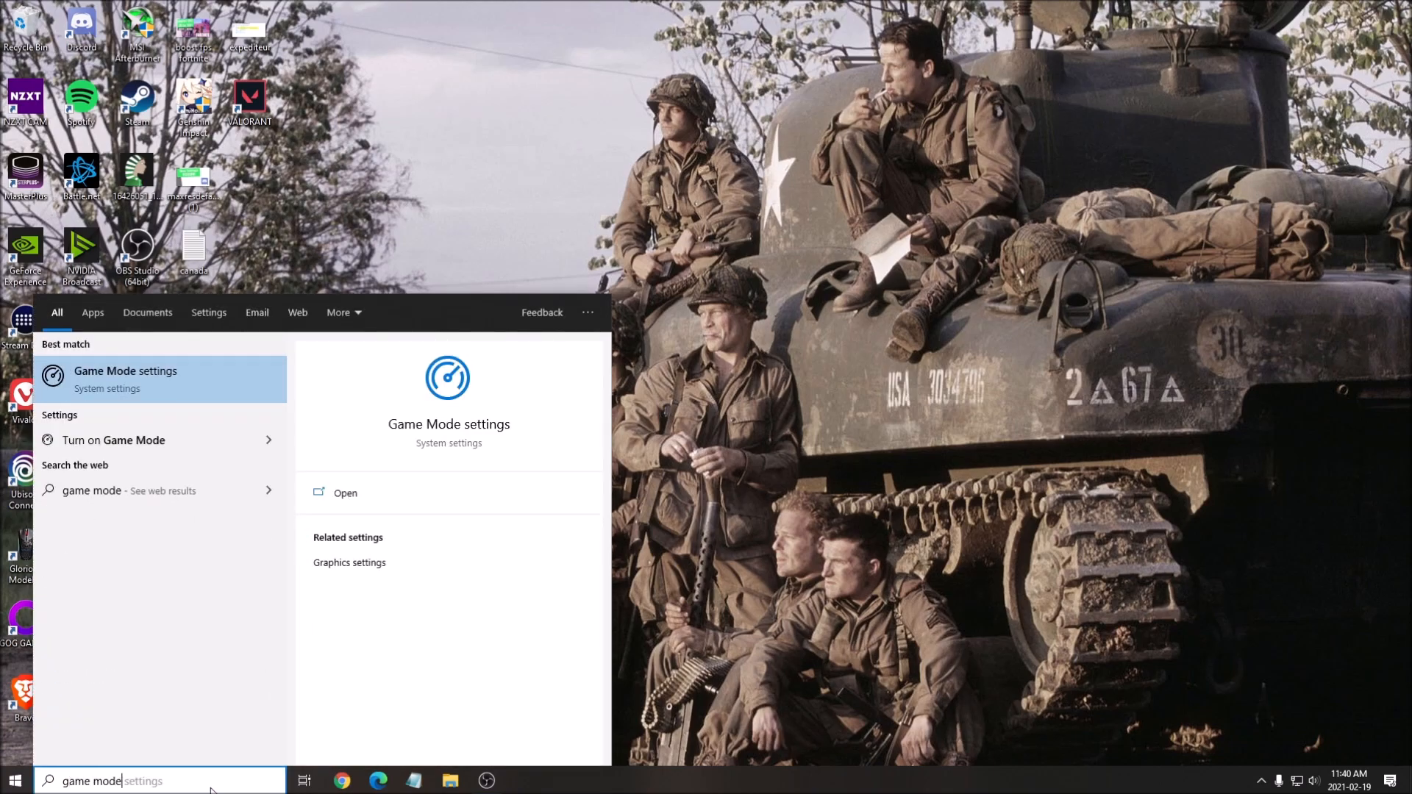
key("Return")
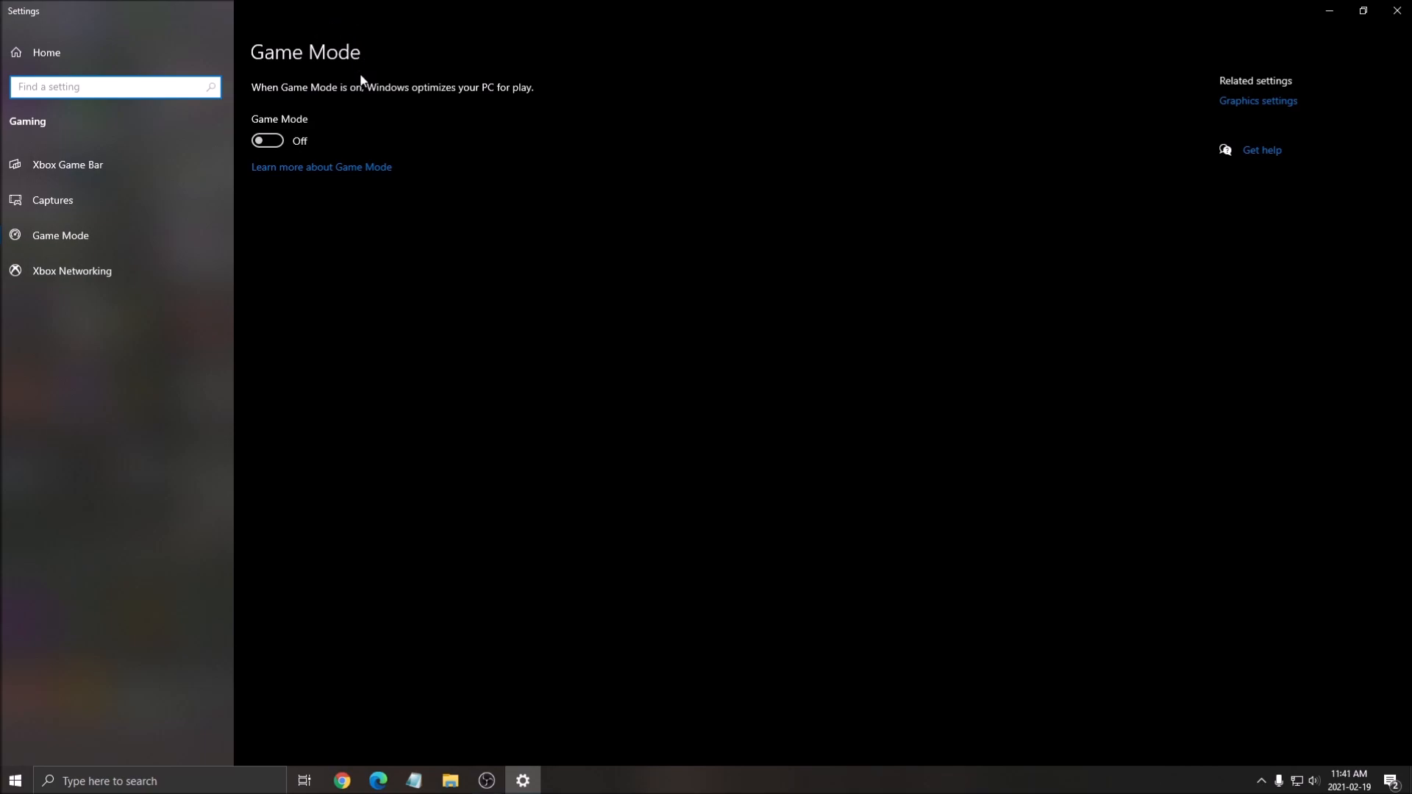
left_click(99, 168)
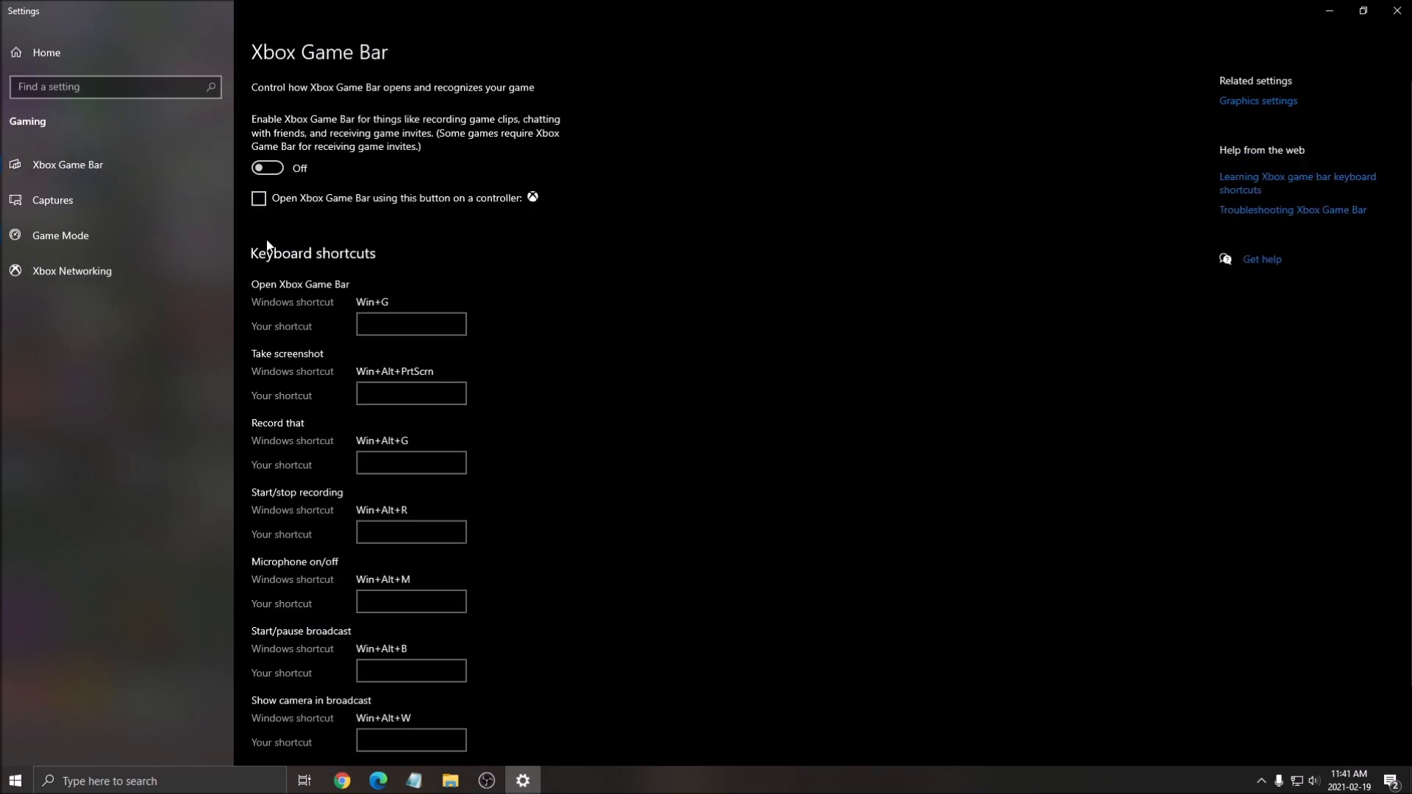
scroll(342, 111, "down", 2)
scroll(324, 151, "up", 2)
- Review the background recording, audio and video options in the Captures settings, and close Settings
left_click(45, 200)
scroll(514, 257, "down", 1)
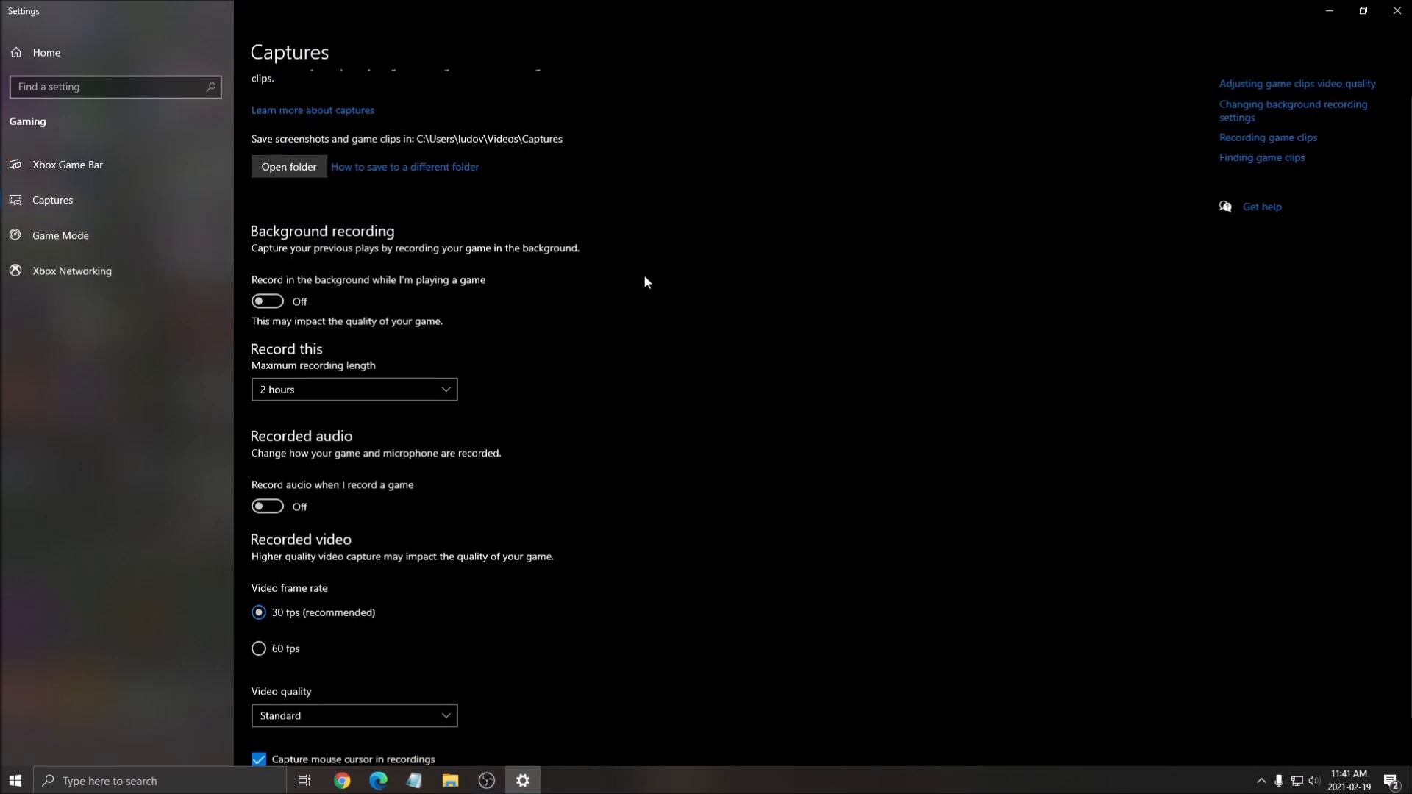
scroll(644, 279, "down", 1)
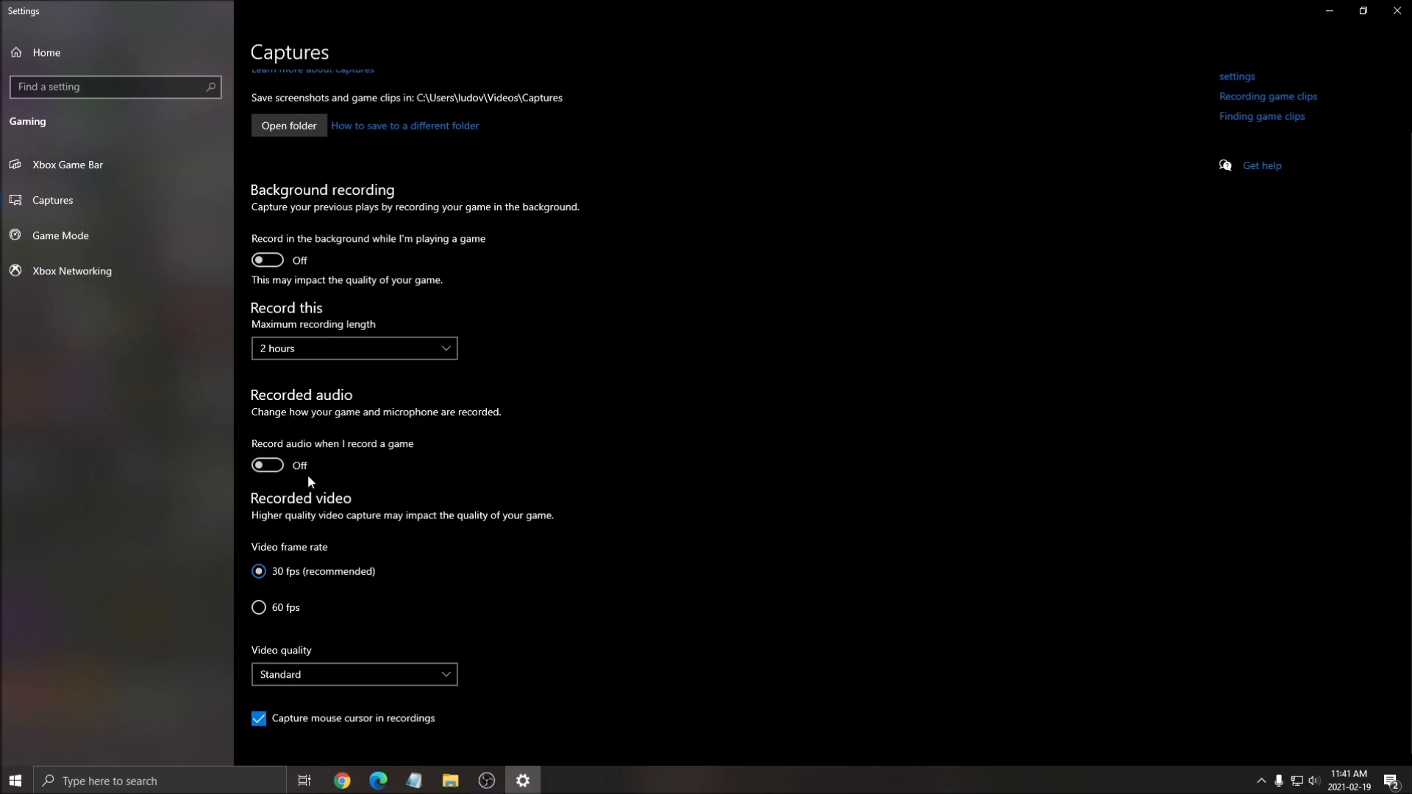
left_click(1396, 10)
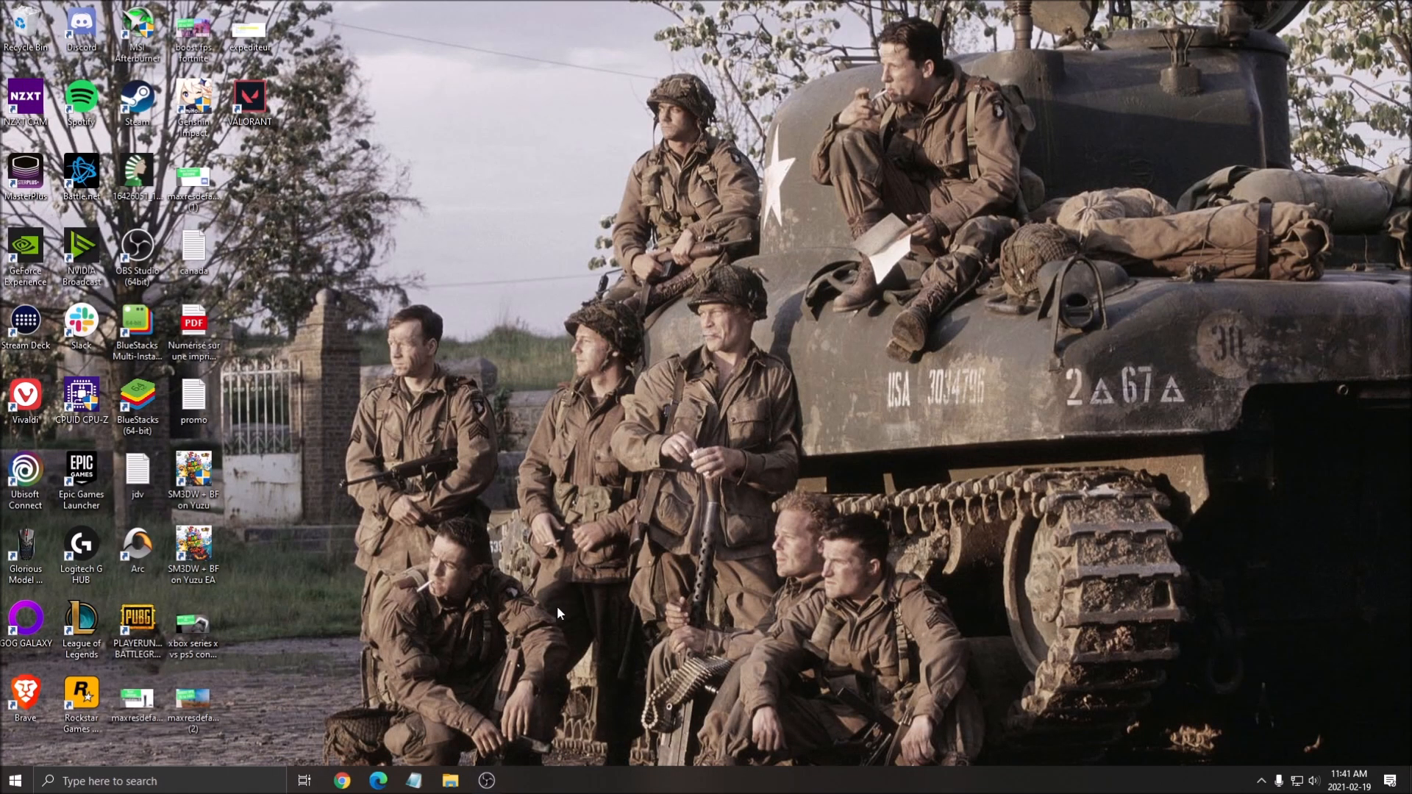
- Open the Windows Graphics settings, check Hardware-accelerated GPU scheduling, and close Settings
left_click(198, 780)
type("gpu")
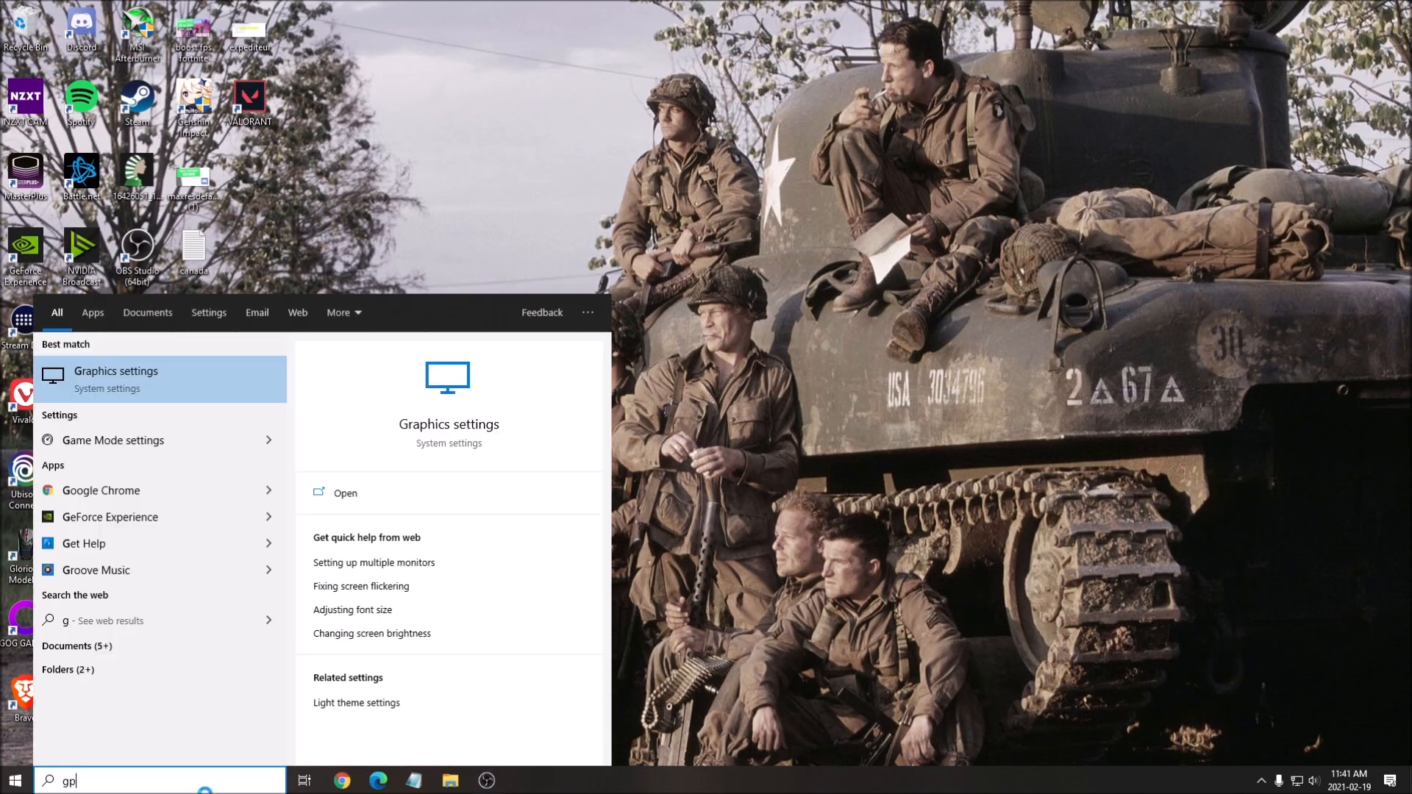
left_click(143, 395)
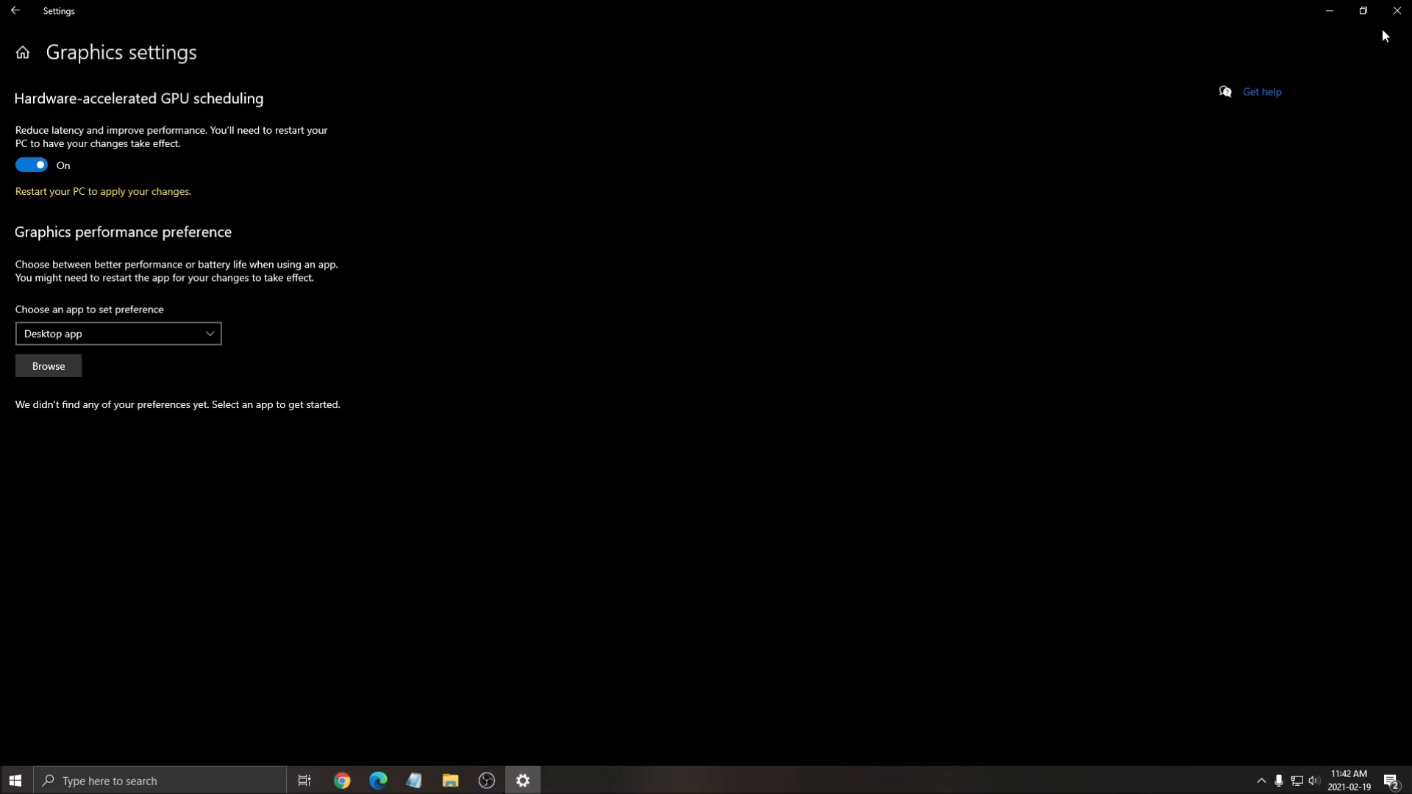
left_click(1397, 11)
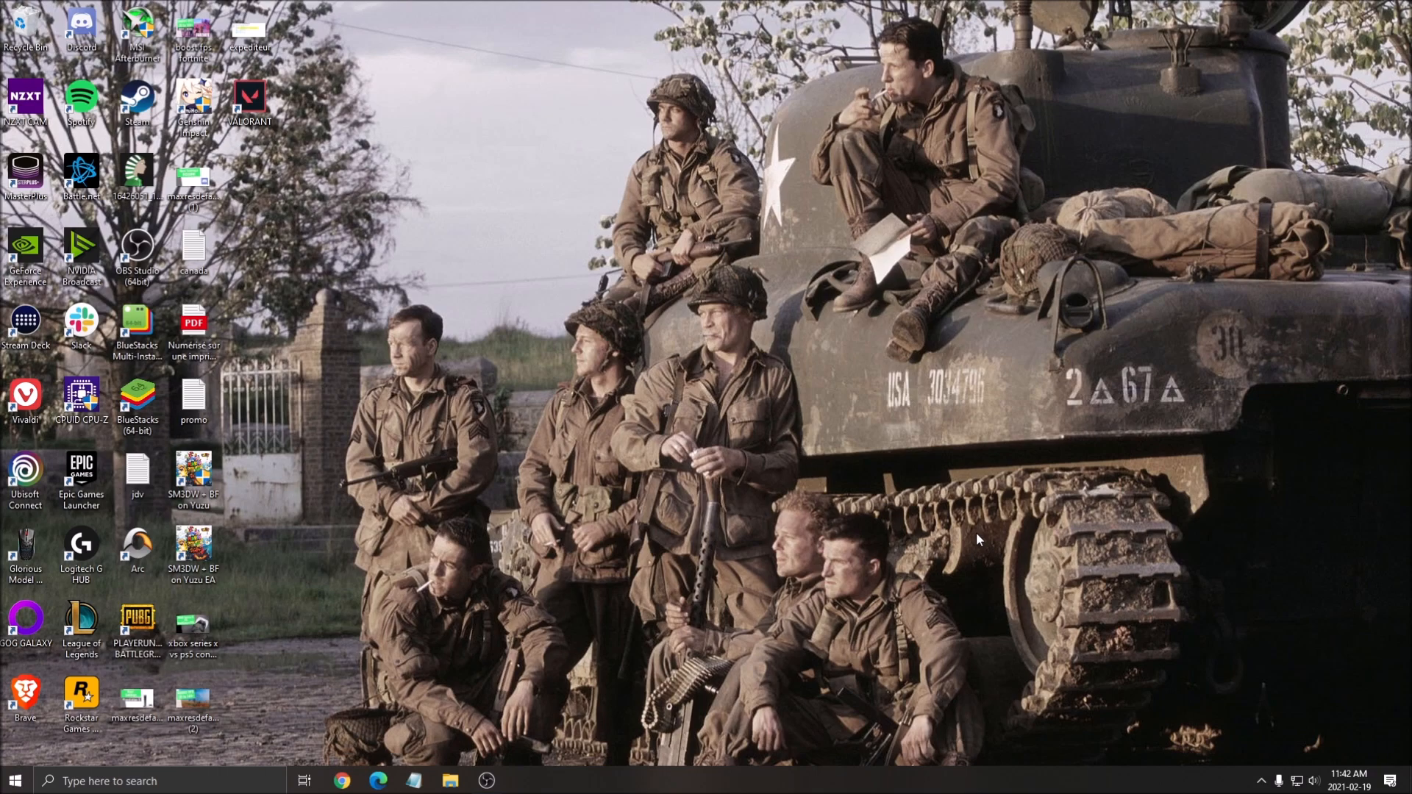
- Open NVIDIA Control Panel, review the global 3D settings including the power management mode, and close it
left_click(1261, 781)
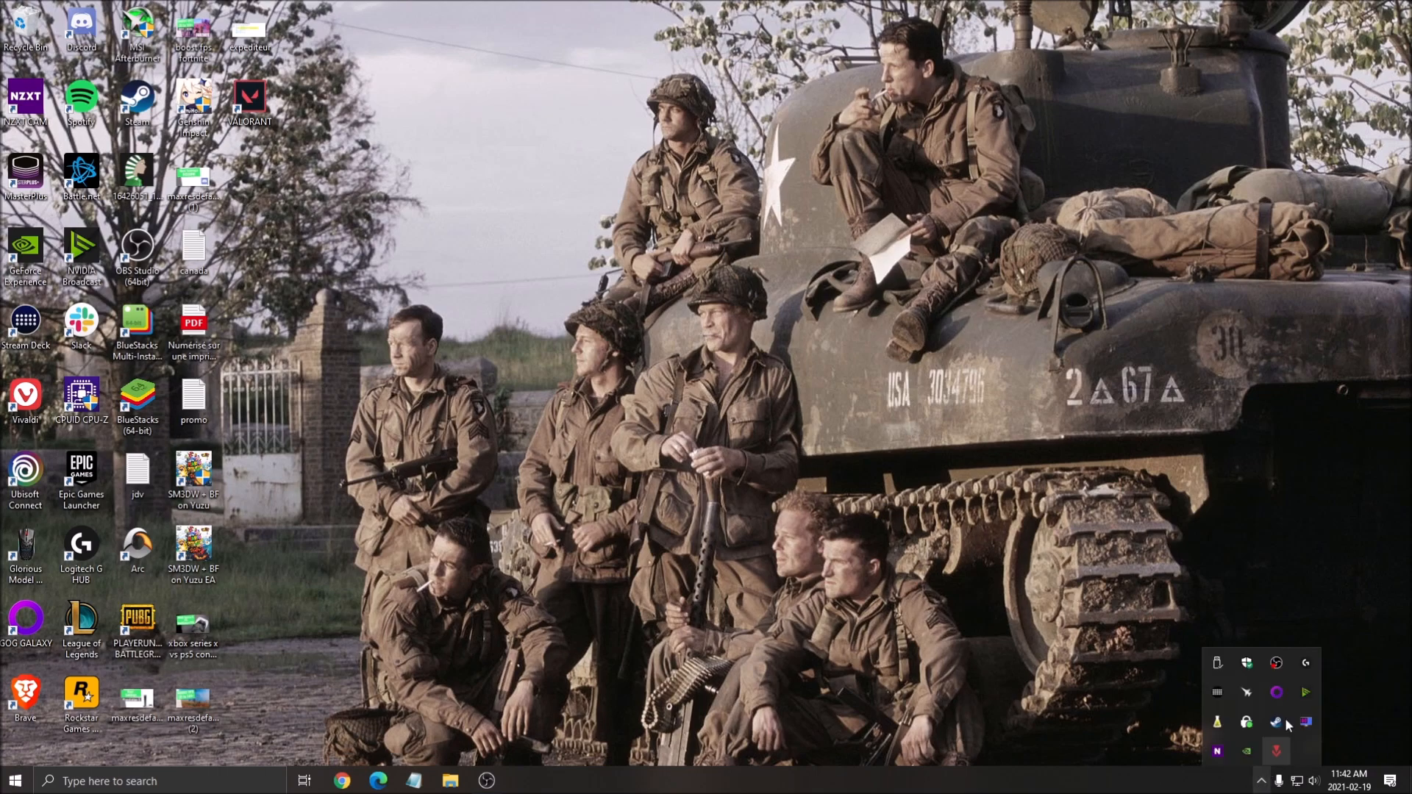
right_click(1246, 751)
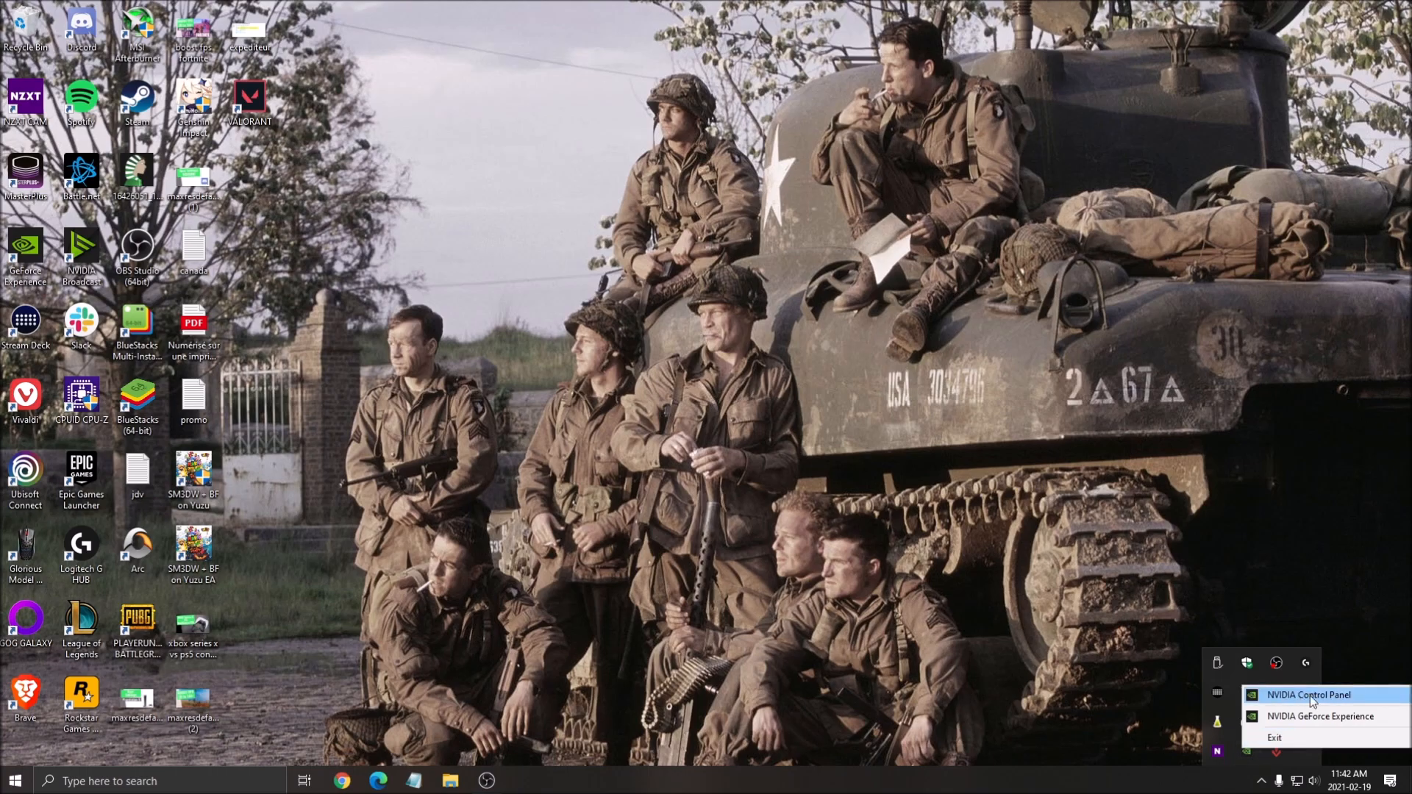
left_click(1310, 697)
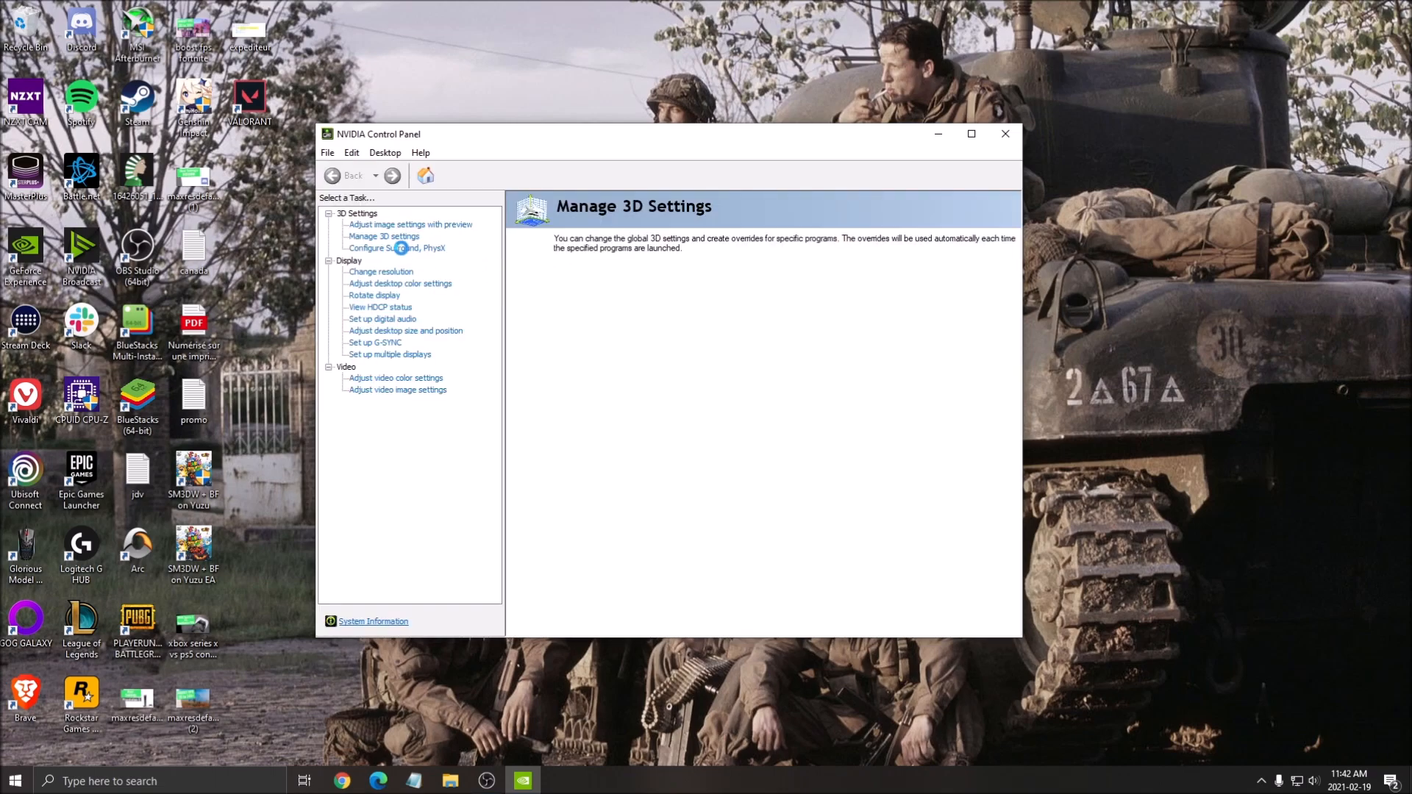
scroll(704, 355, "down", 8)
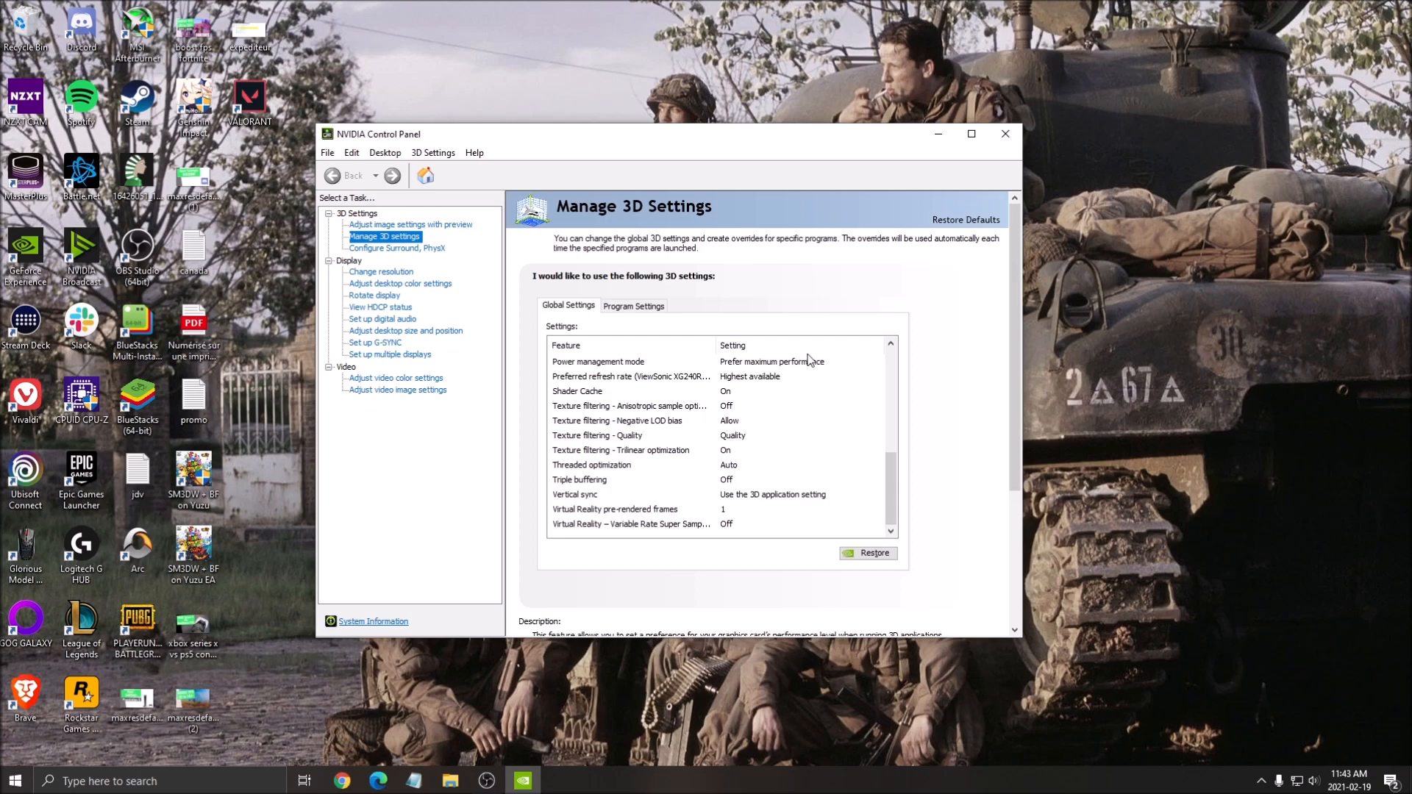
left_click(1005, 134)
- Find the Edit power plan page in Windows and open the plan's advanced power settings
left_click(193, 780)
type("ener")
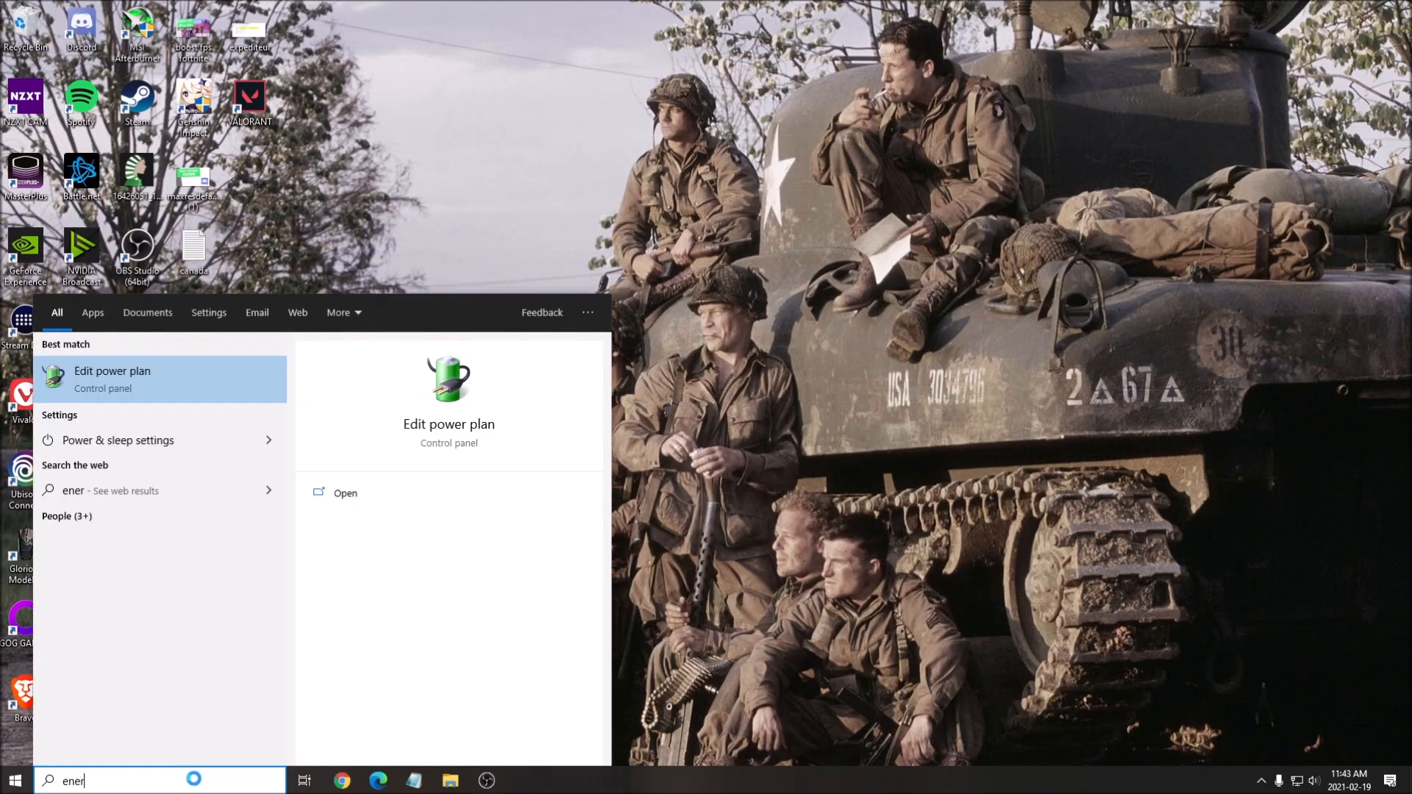
left_click(117, 386)
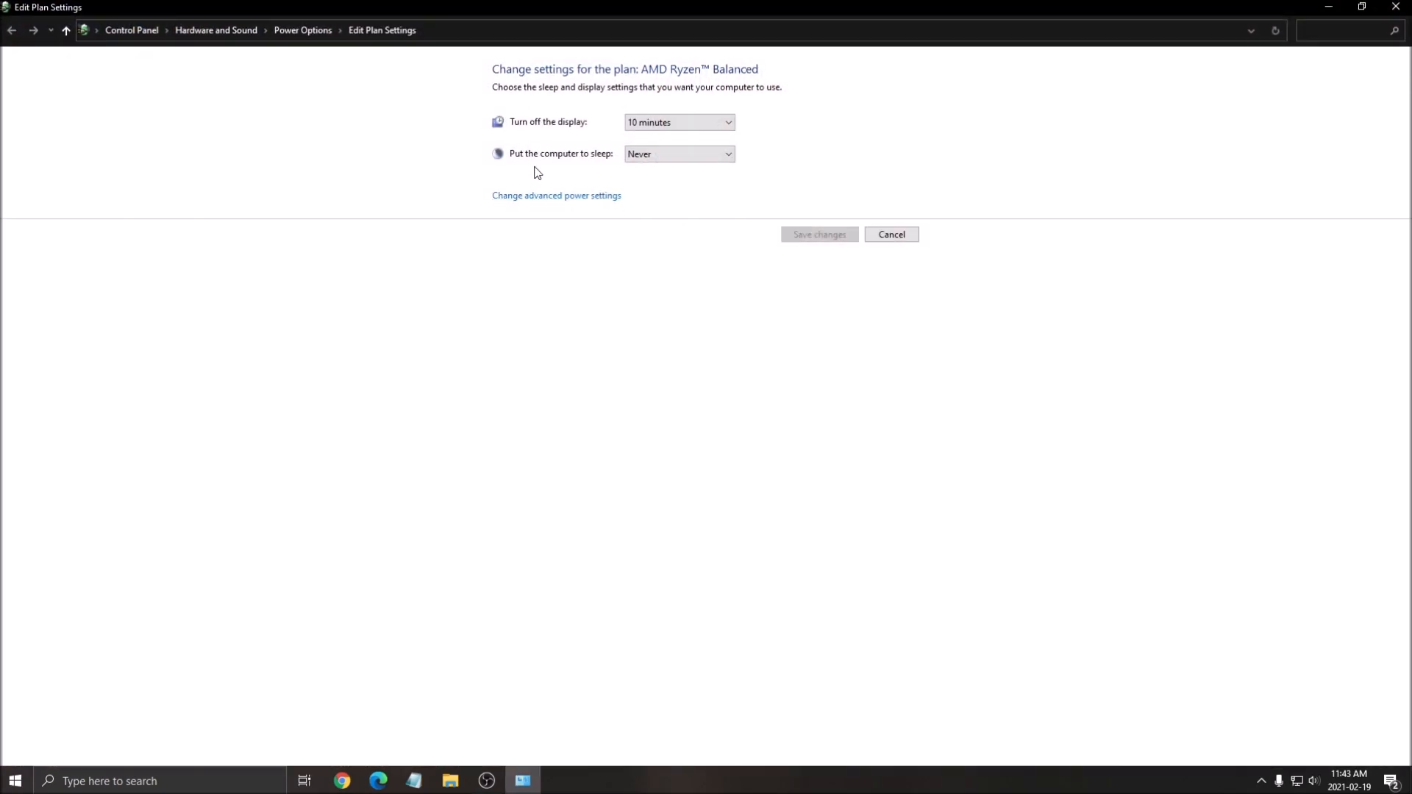
left_click(551, 197)
- Look through the available power plans, choose AMD Ryzen Balanced, and close the power settings
left_click_drag(297, 117, 877, 137)
left_click(735, 230)
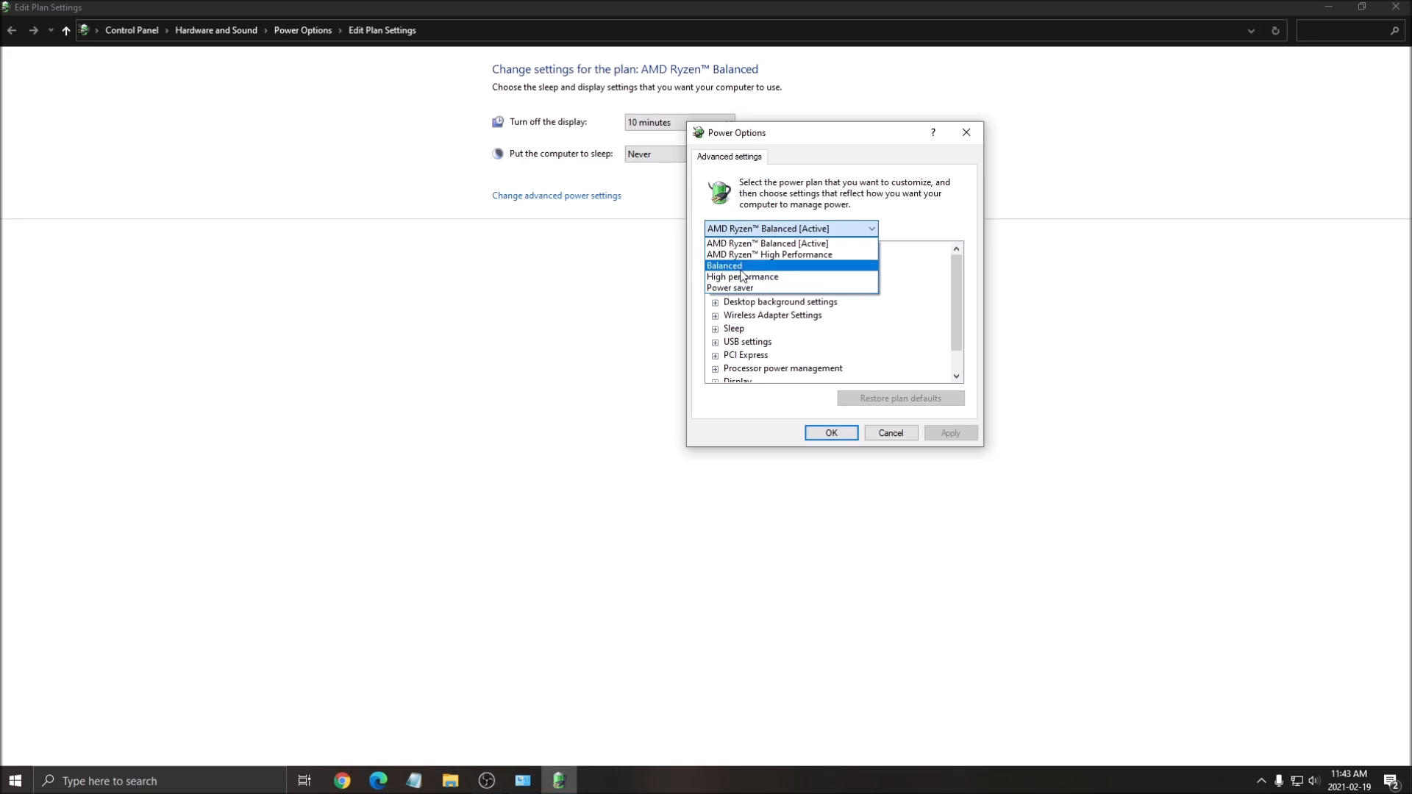
left_click(764, 243)
left_click(966, 132)
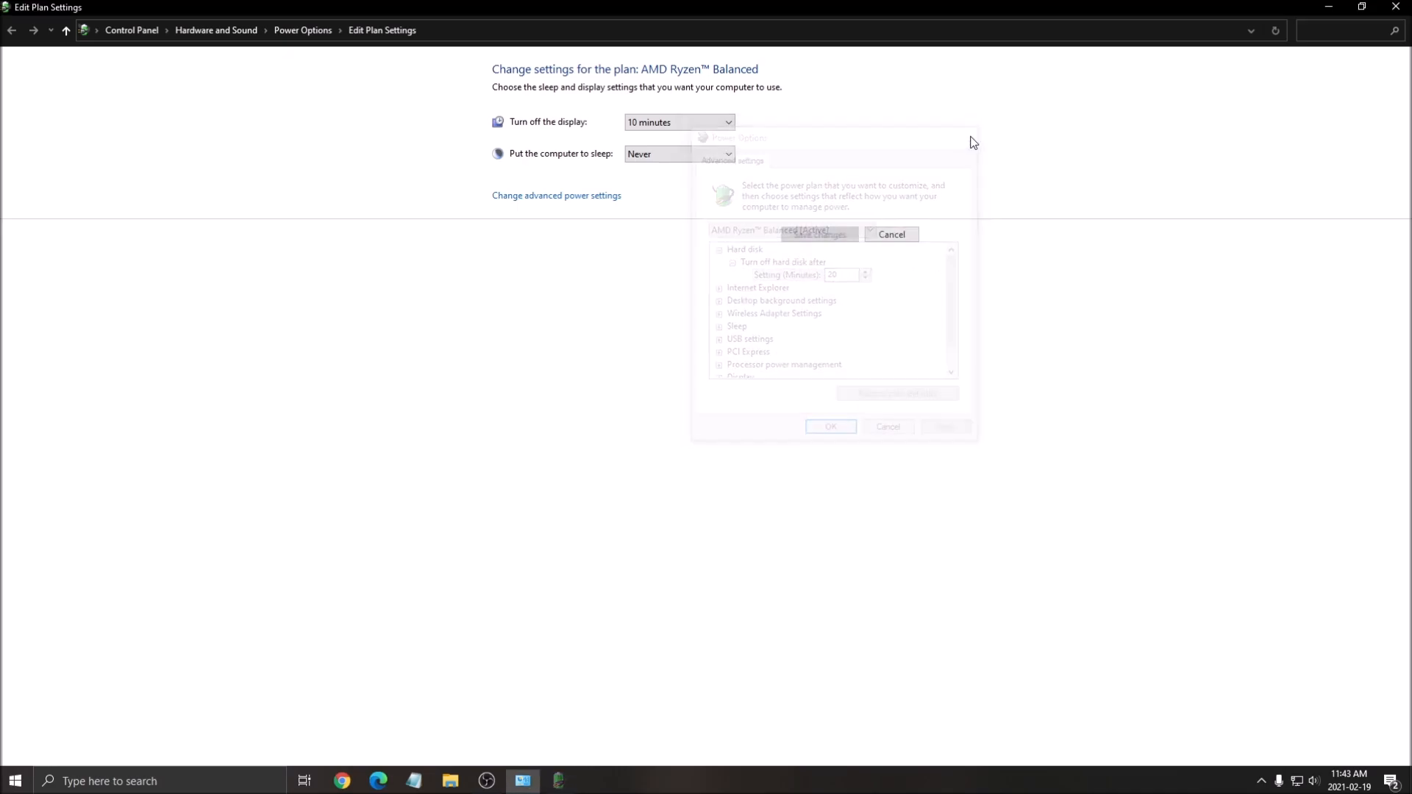
left_click(1395, 8)
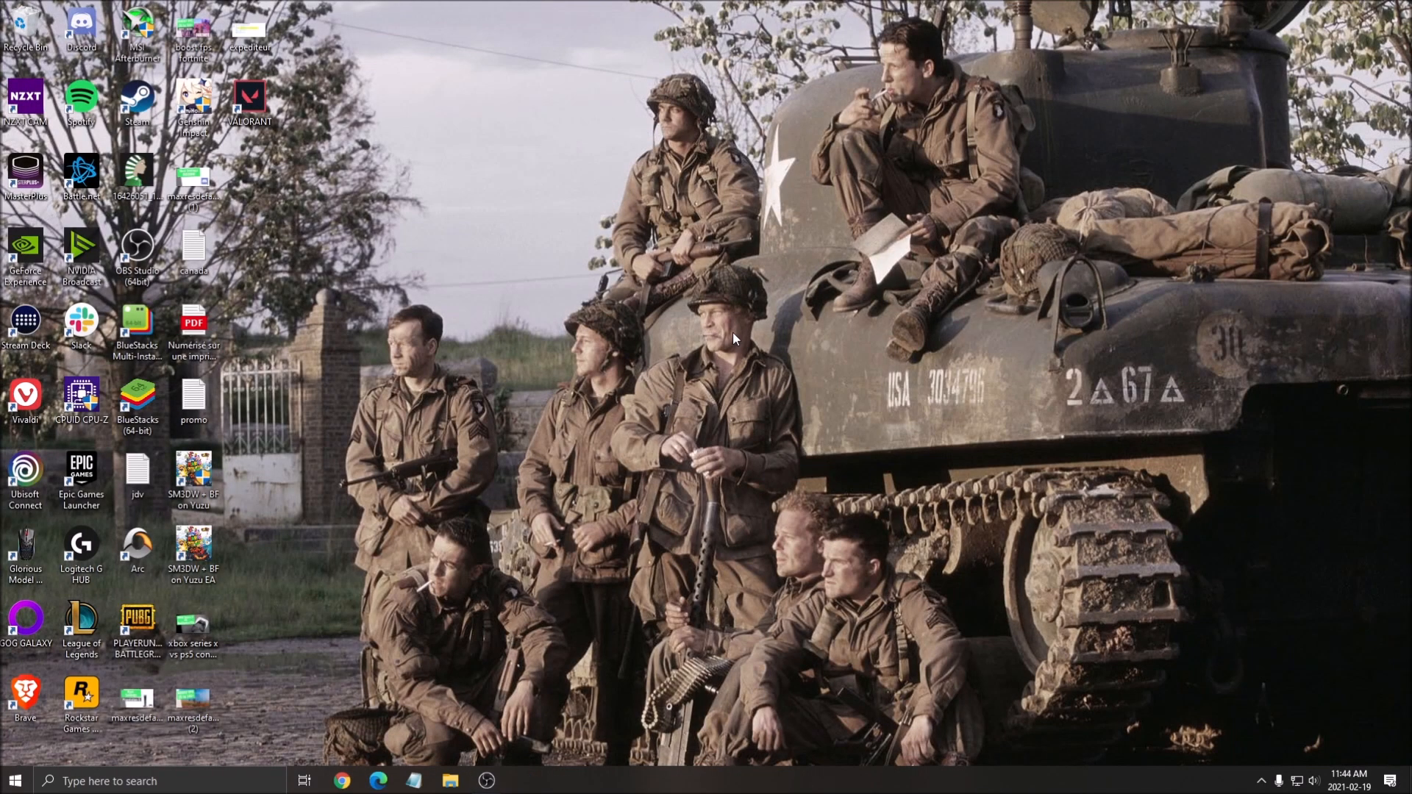
- Show the launch options of the NVIDIA background app, including NVIDIA GeForce Experience
left_click(1260, 782)
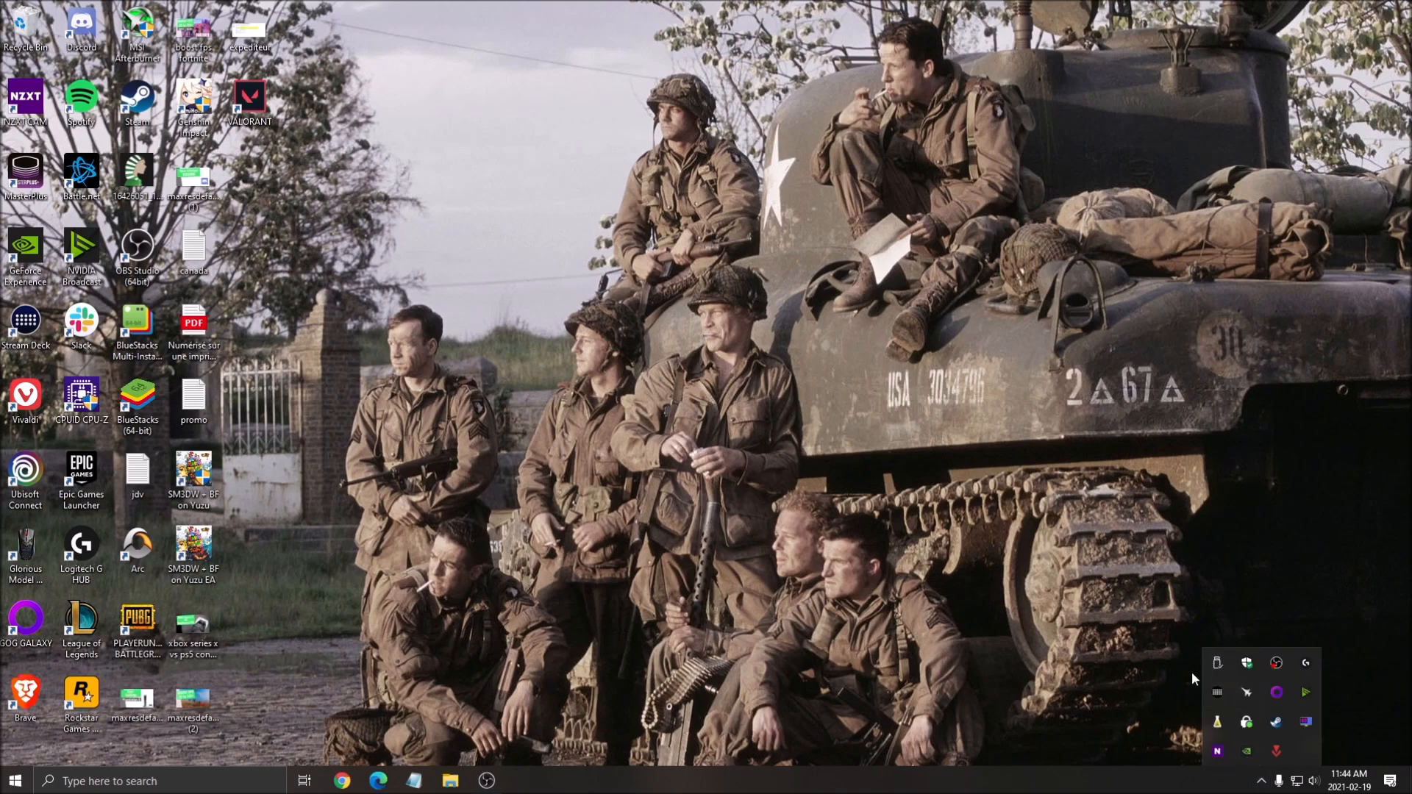
right_click(1247, 751)
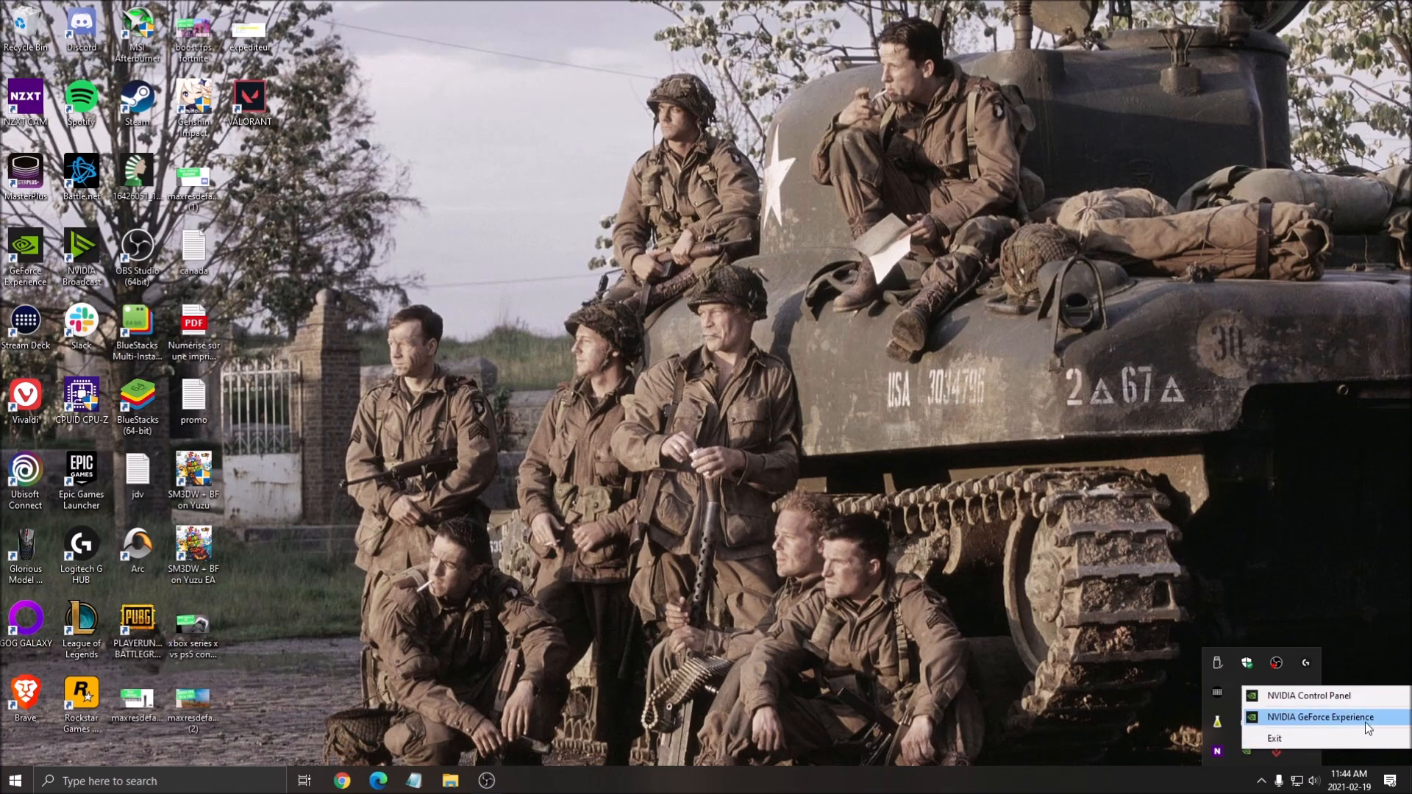
left_click(1339, 735)
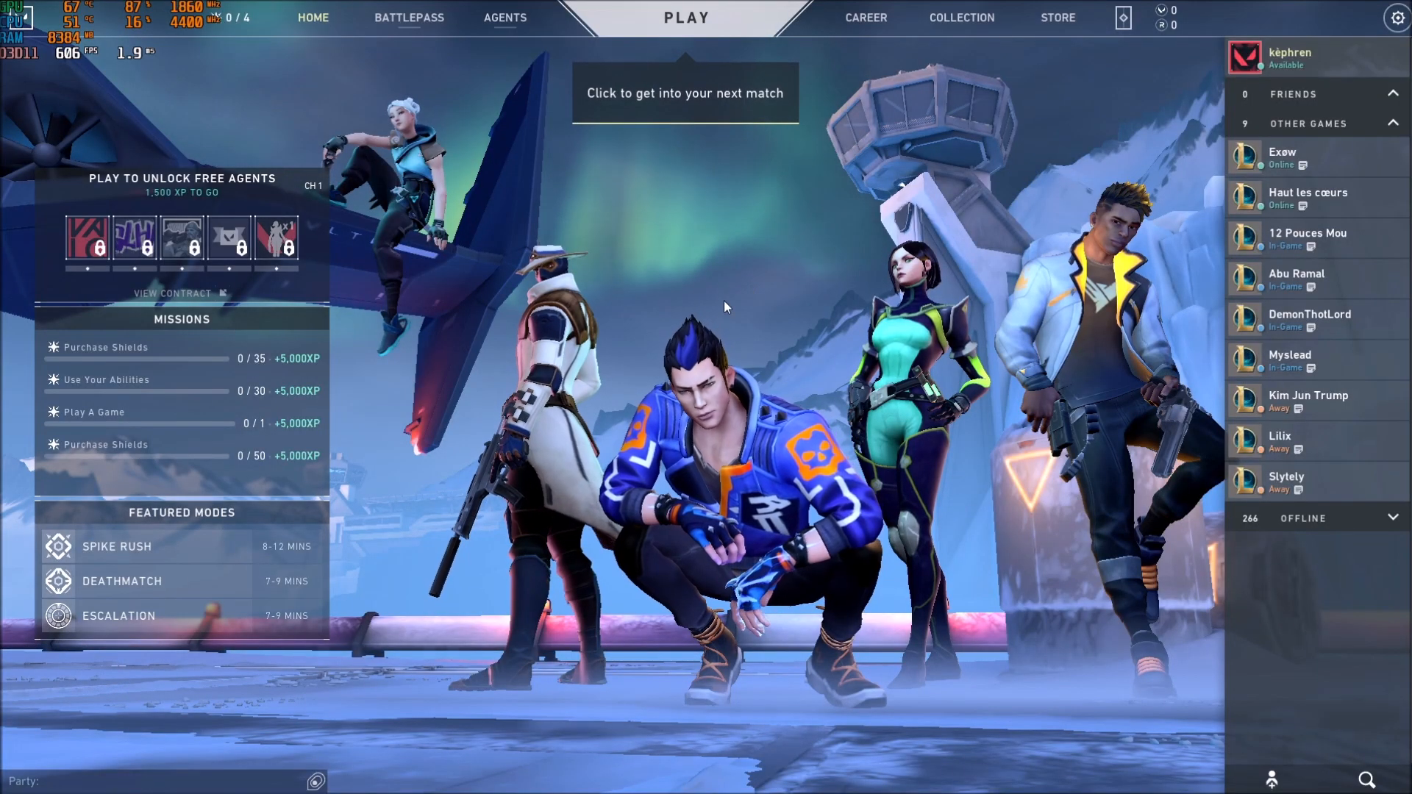
- In VALORANT, open the general video settings and examine the available display modes
left_click(1393, 19)
left_click(761, 314)
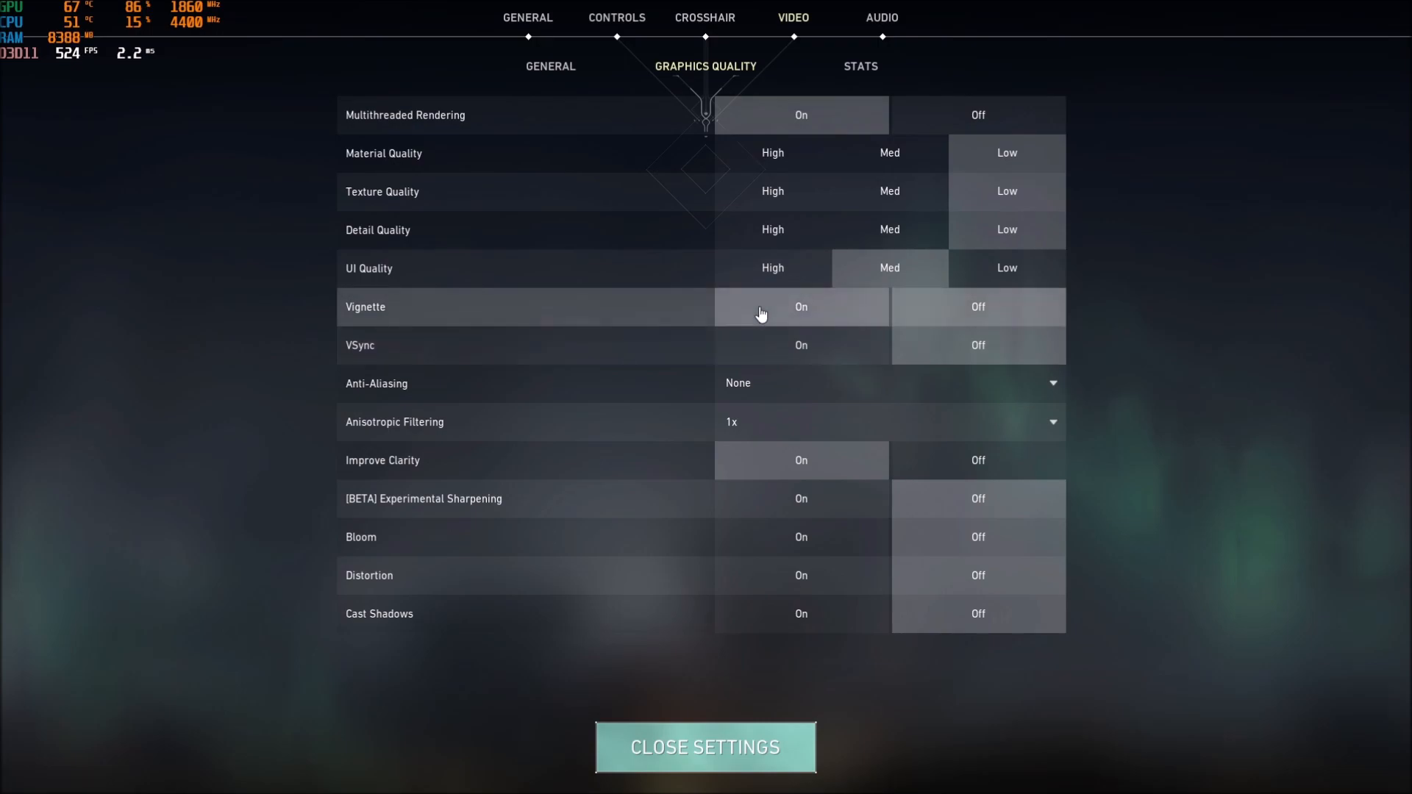
left_click(553, 72)
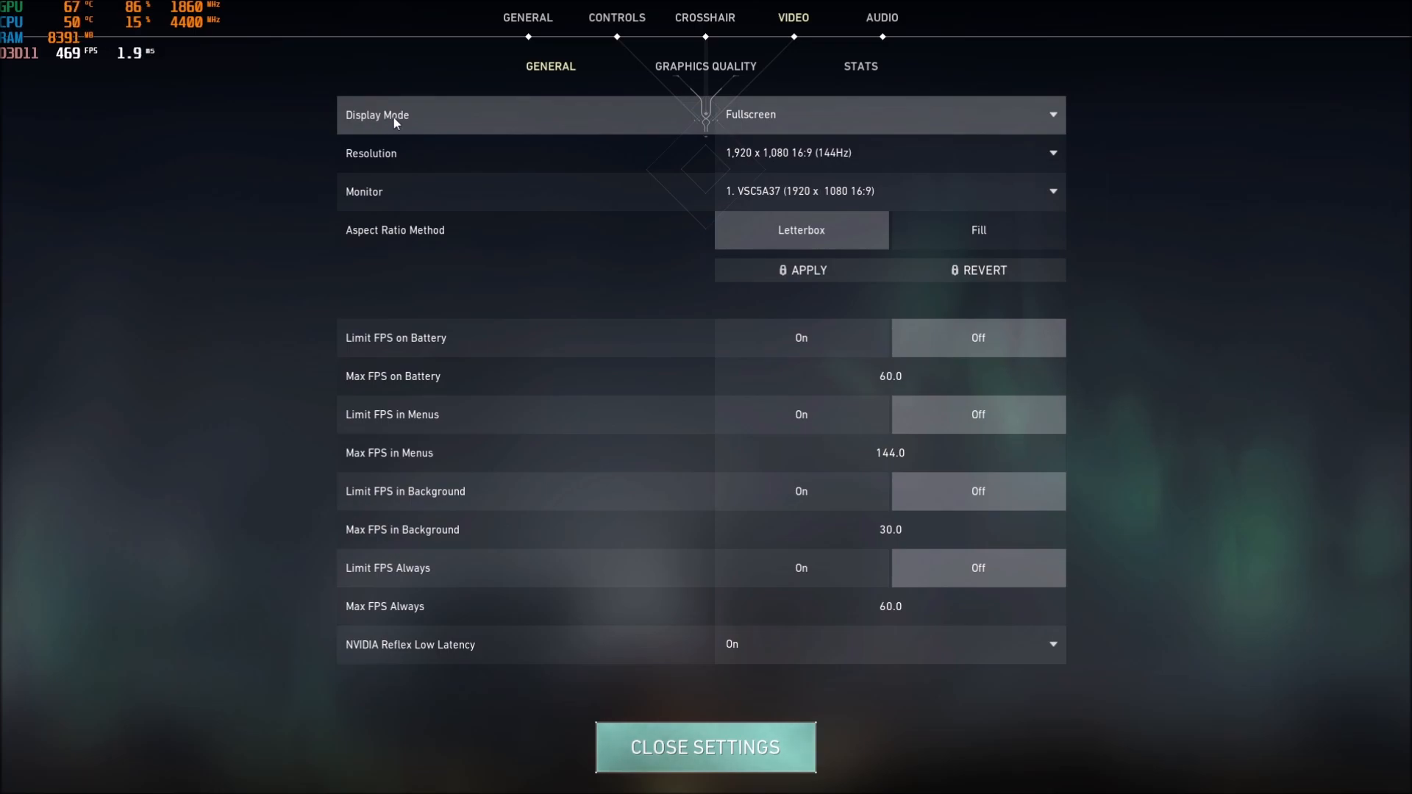
left_click(750, 114)
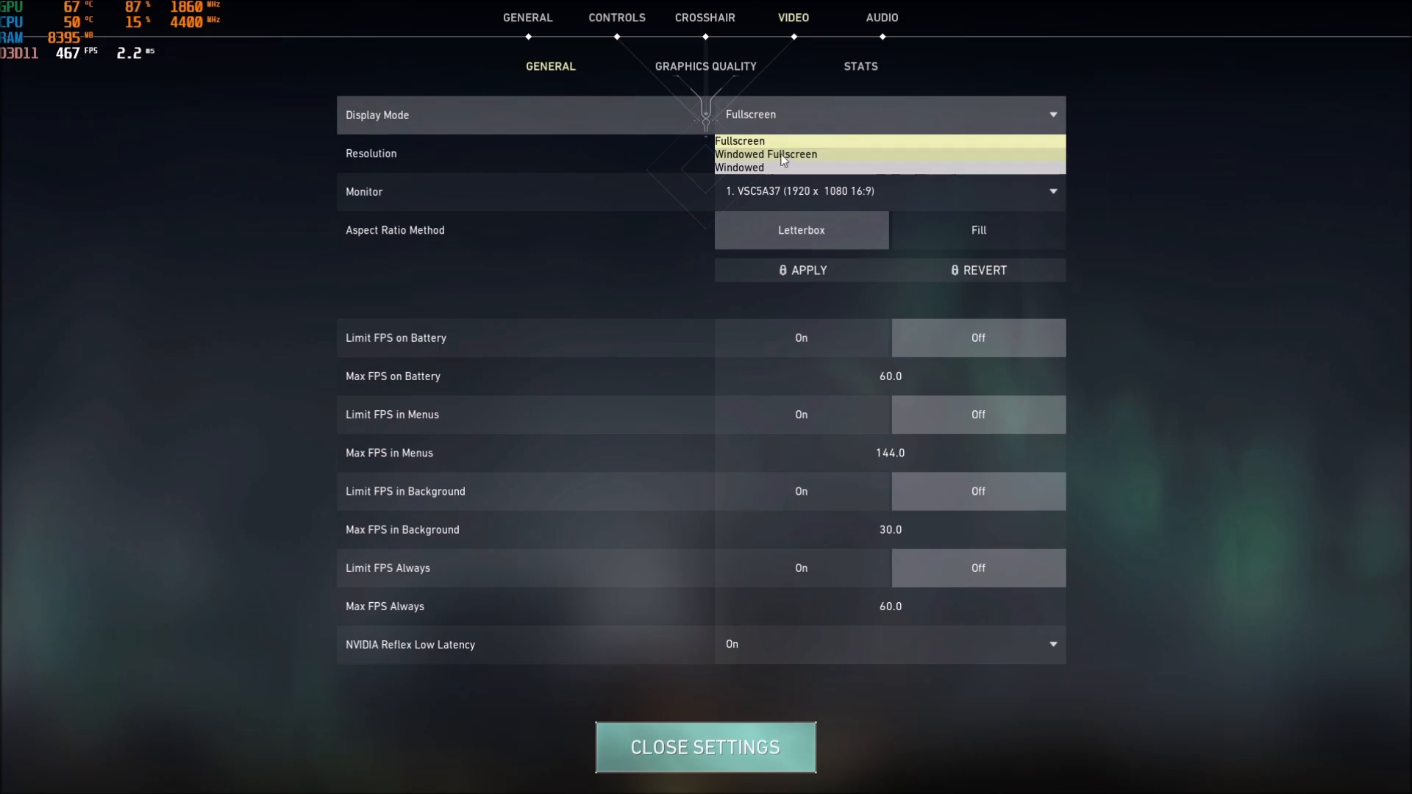
left_click(1145, 132)
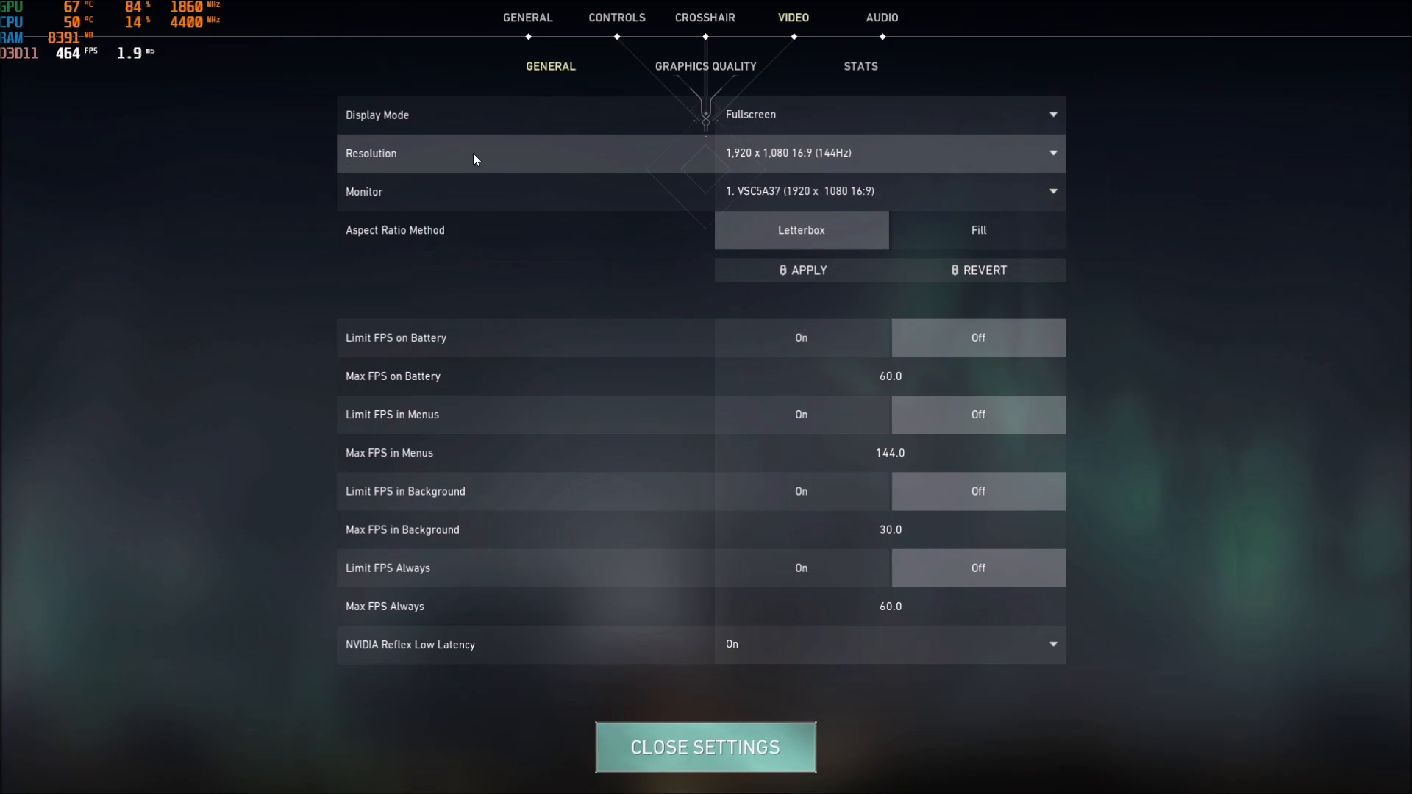
- Set the resolution to 1,920 x 1,080 16:9 (144Hz) and check the NVIDIA Reflex Low Latency choices
left_click(836, 156)
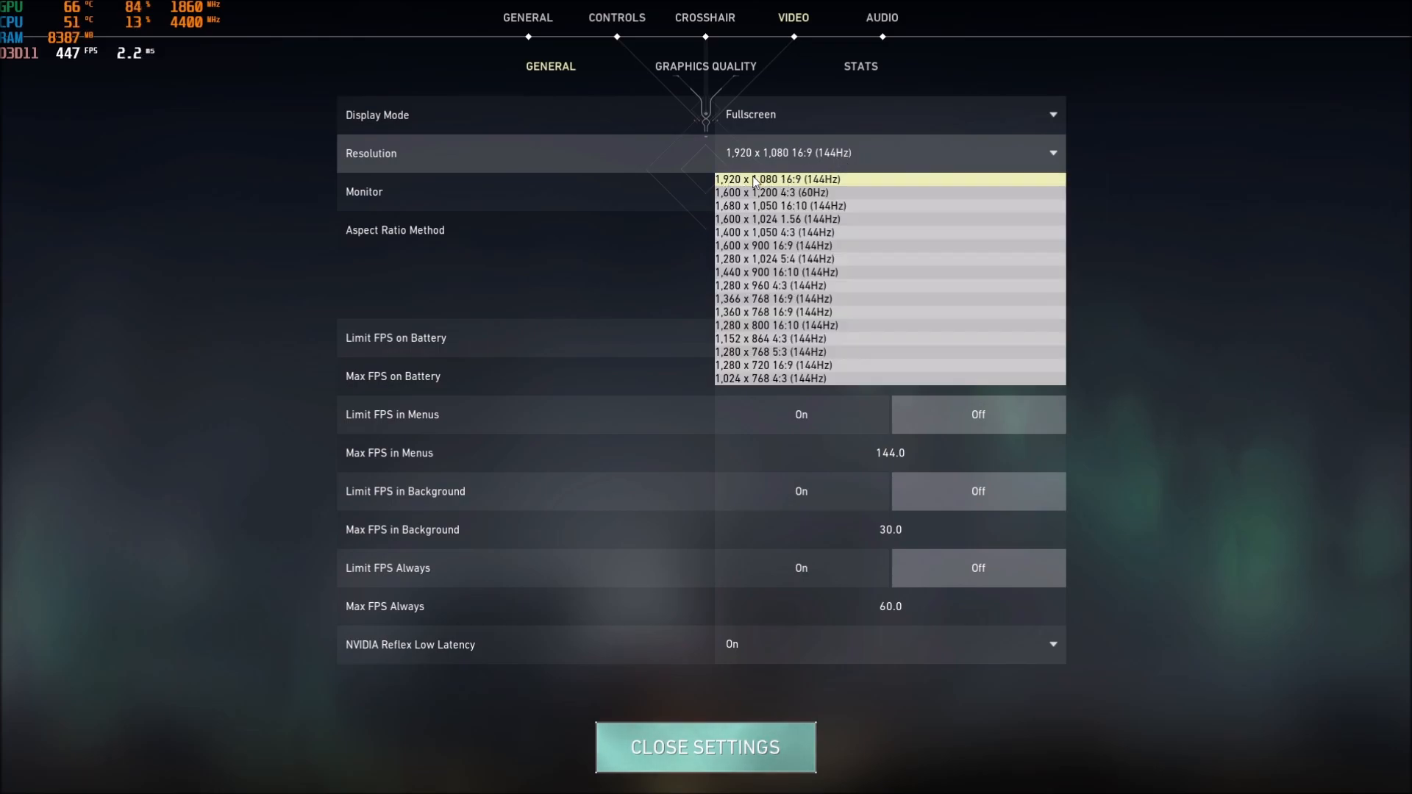
left_click(822, 180)
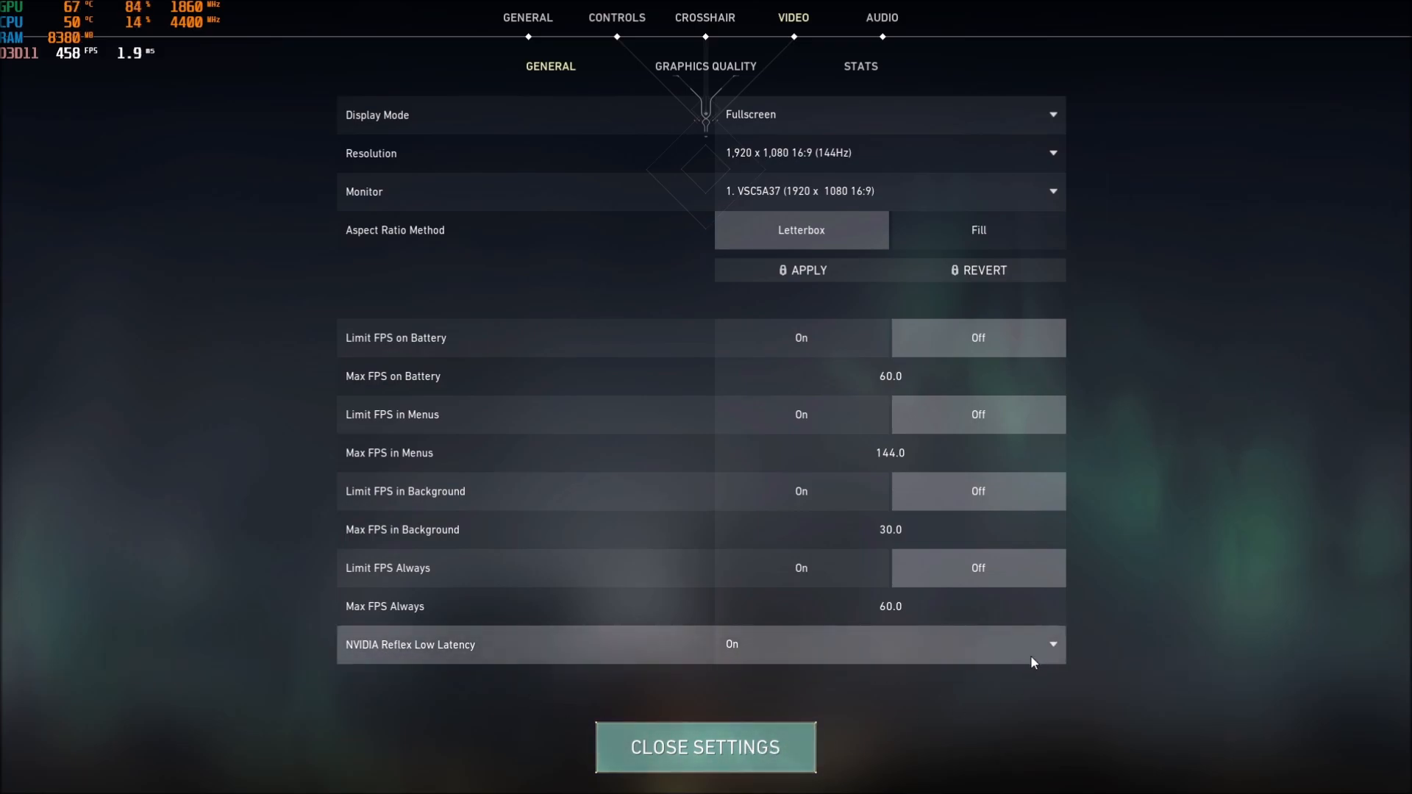
left_click(969, 658)
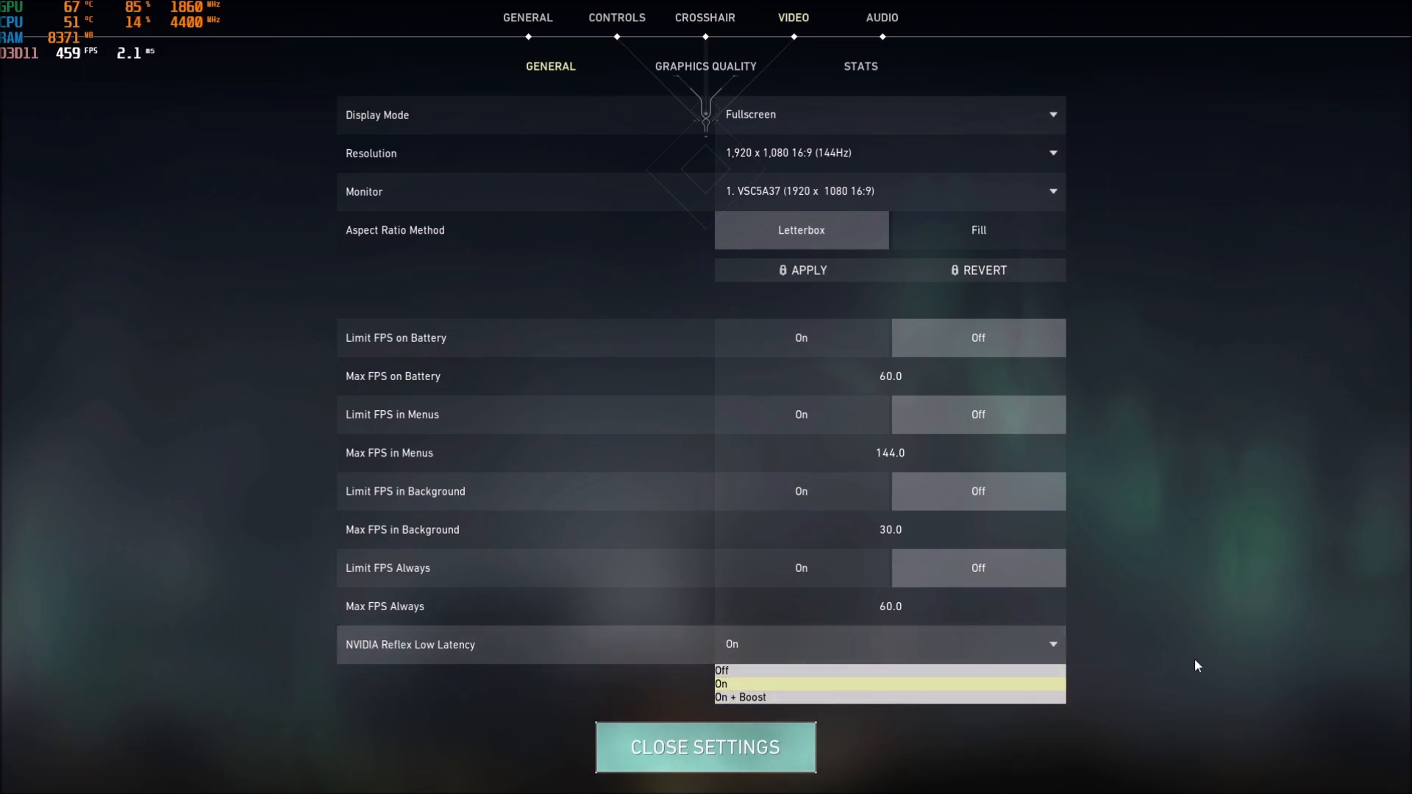
left_click(1048, 639)
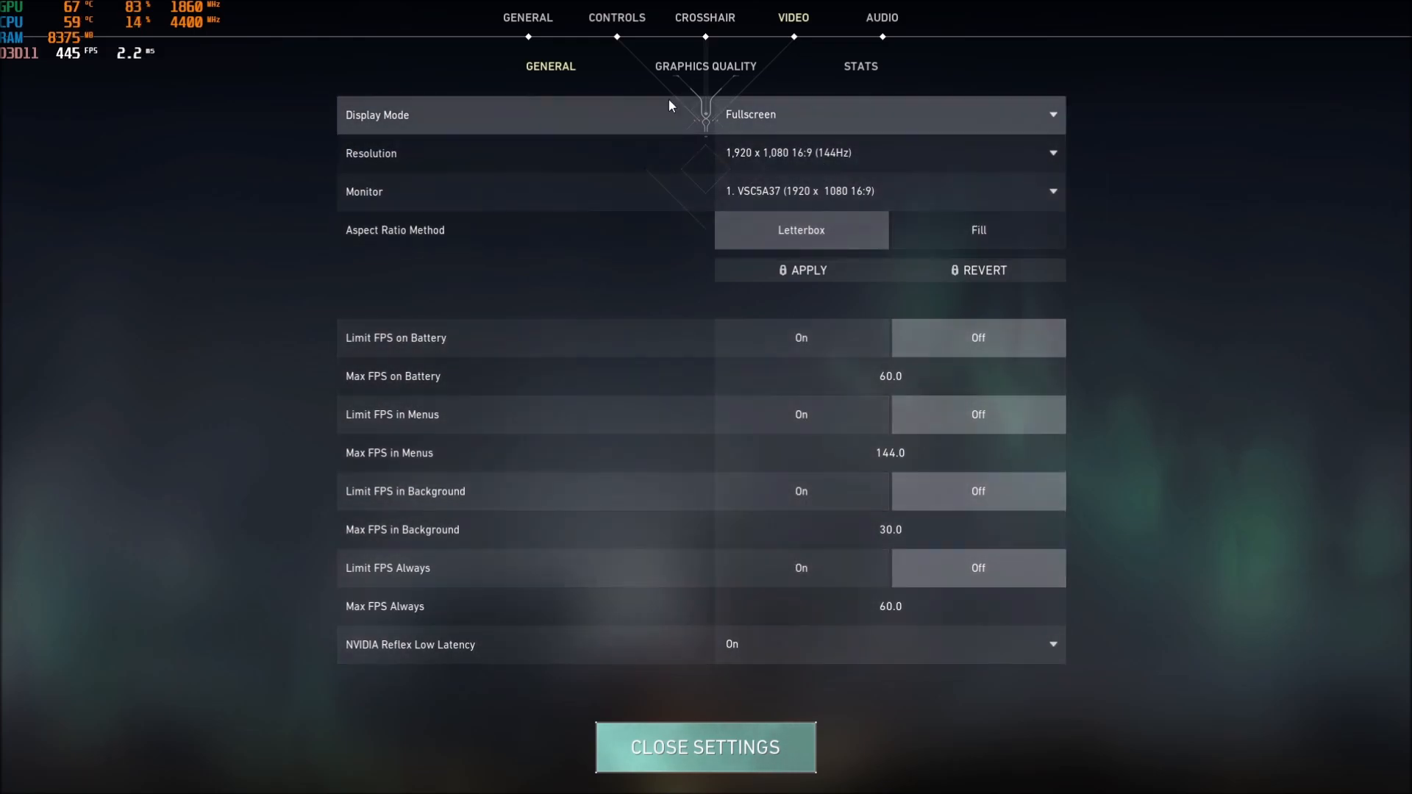
- In the graphics quality settings, set Anti-Aliasing to None and [BETA] Experimental Sharpening to Off
left_click(704, 67)
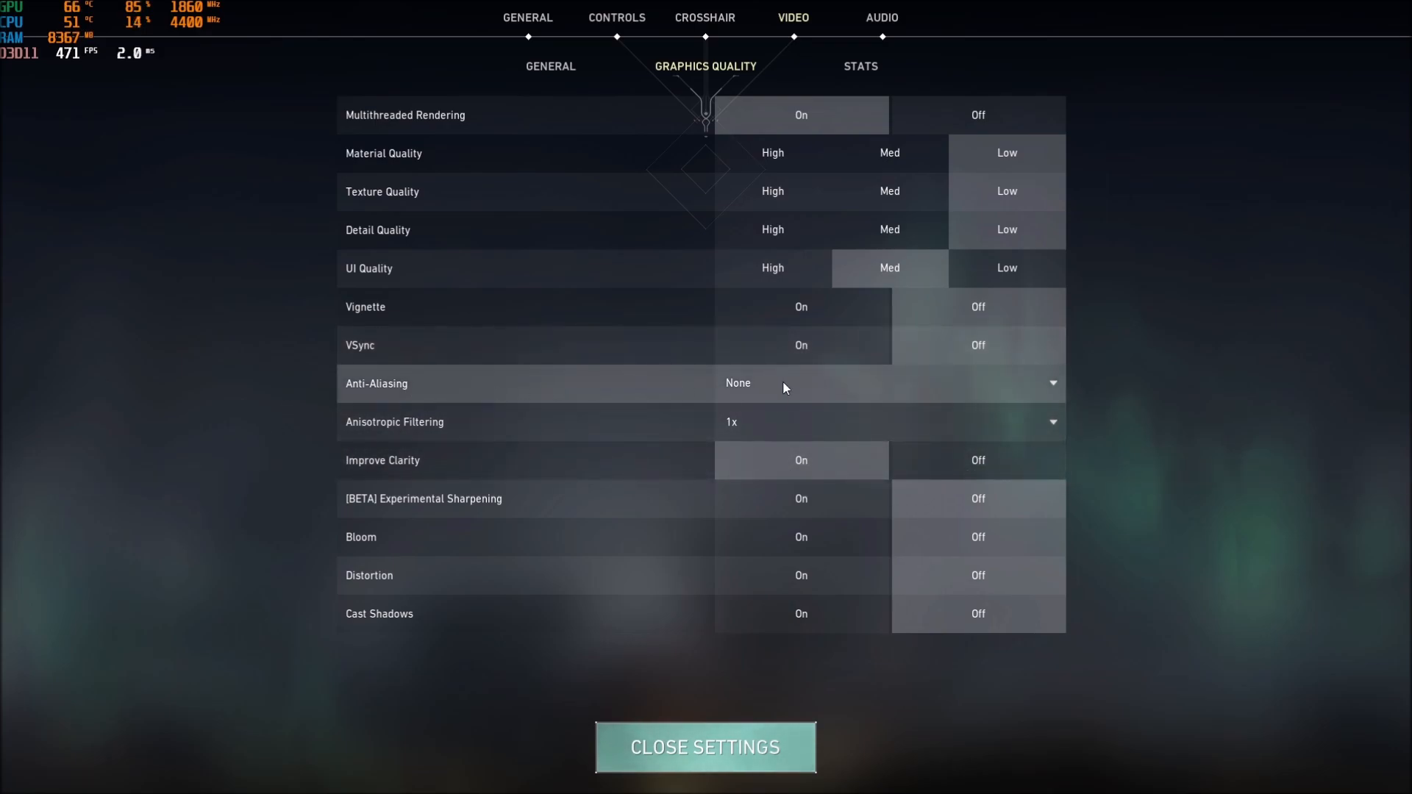
left_click(912, 386)
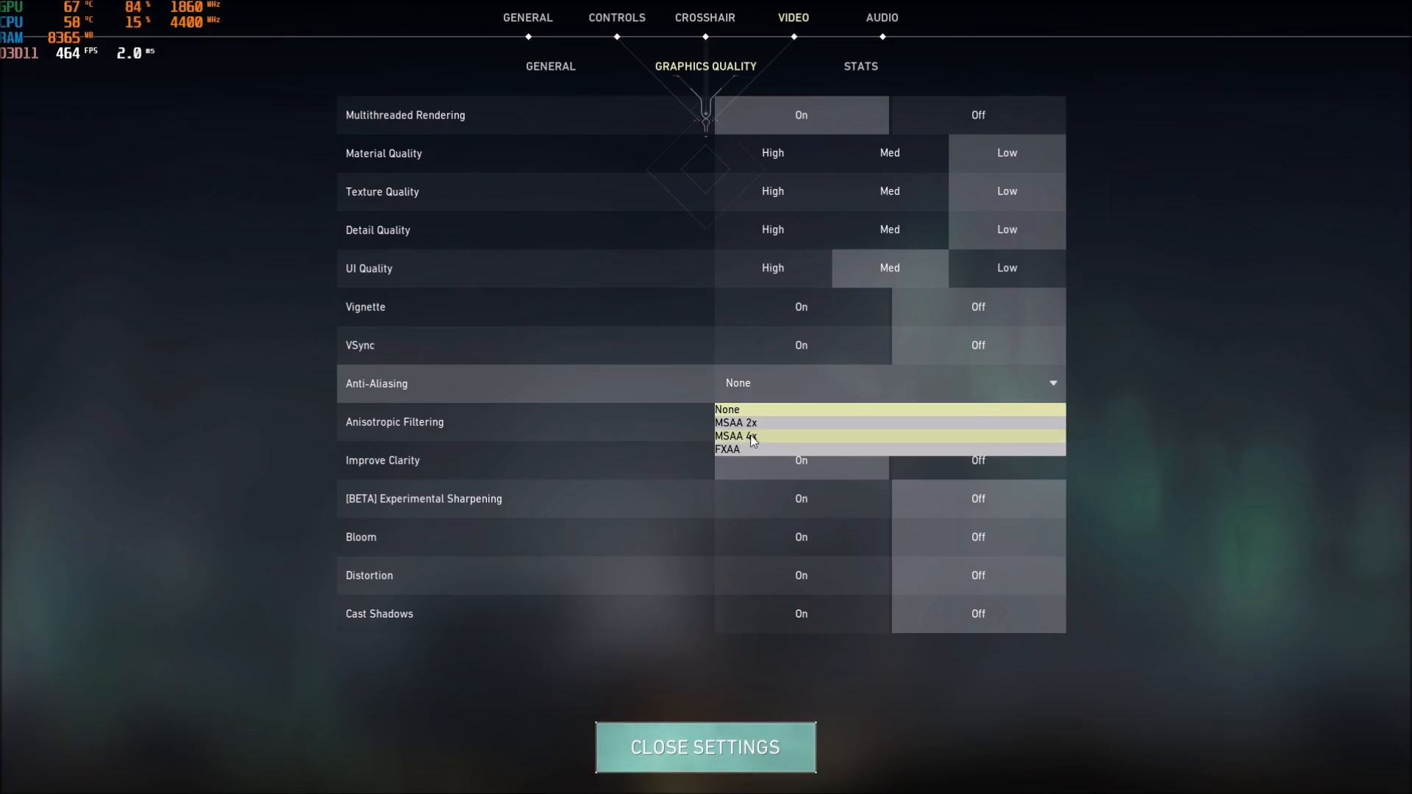
left_click(761, 411)
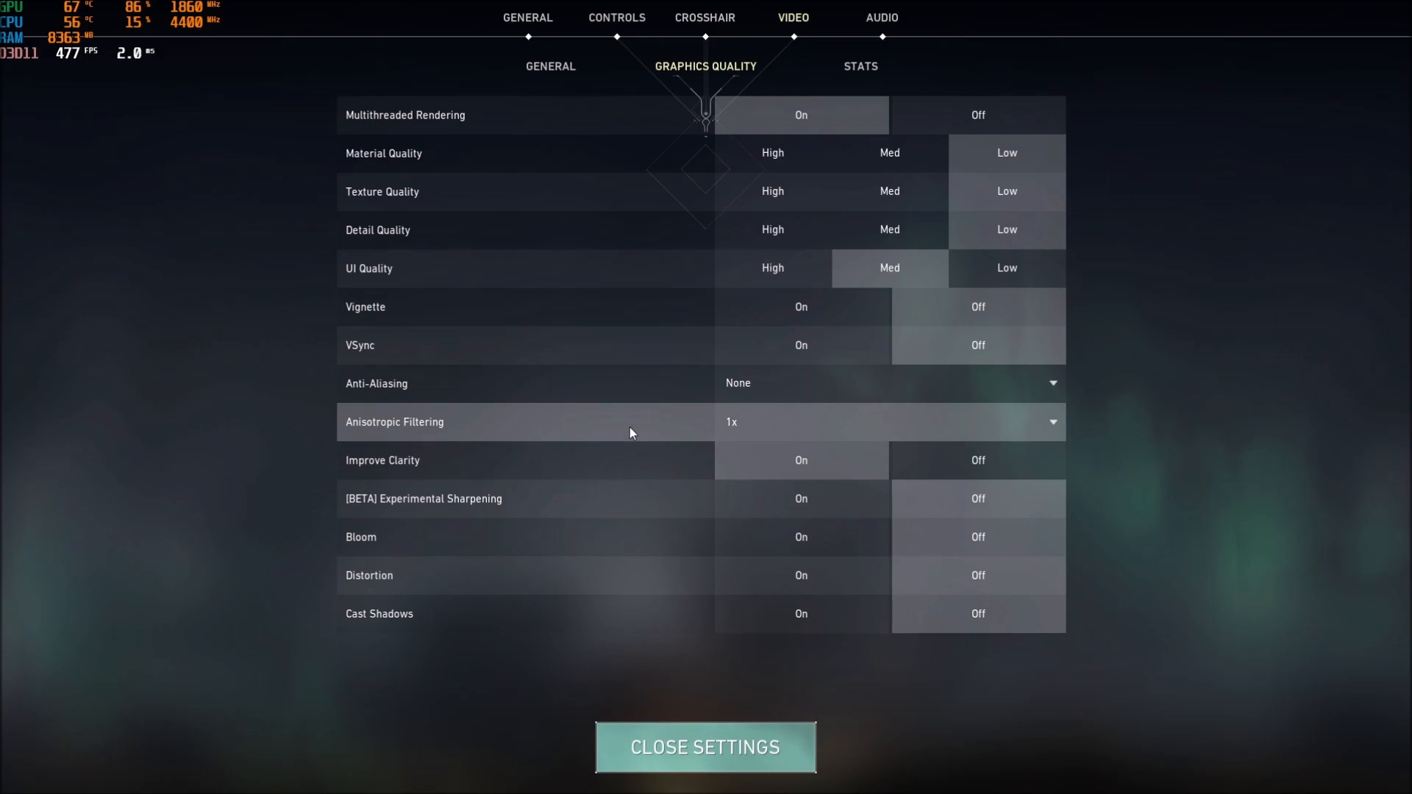
left_click(752, 426)
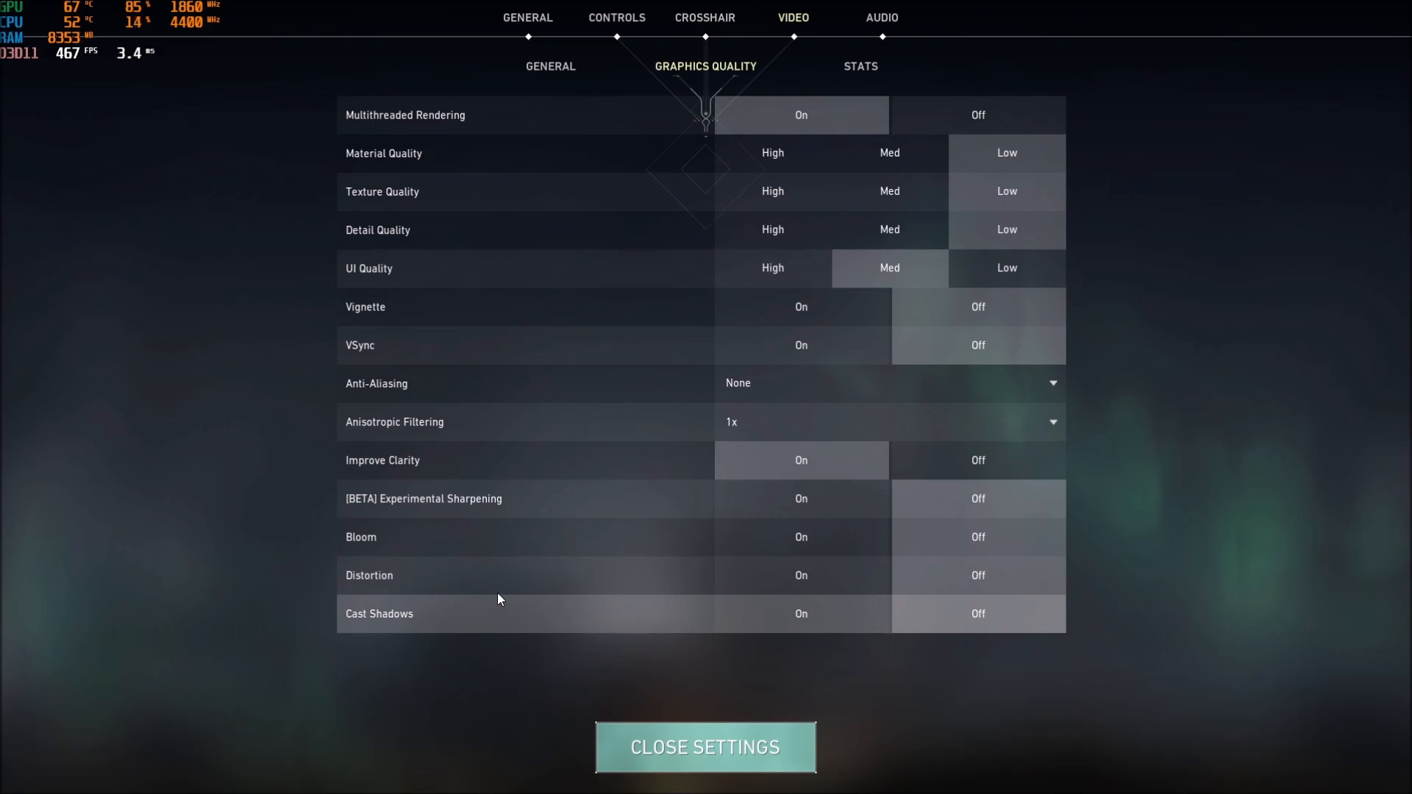
left_click(979, 499)
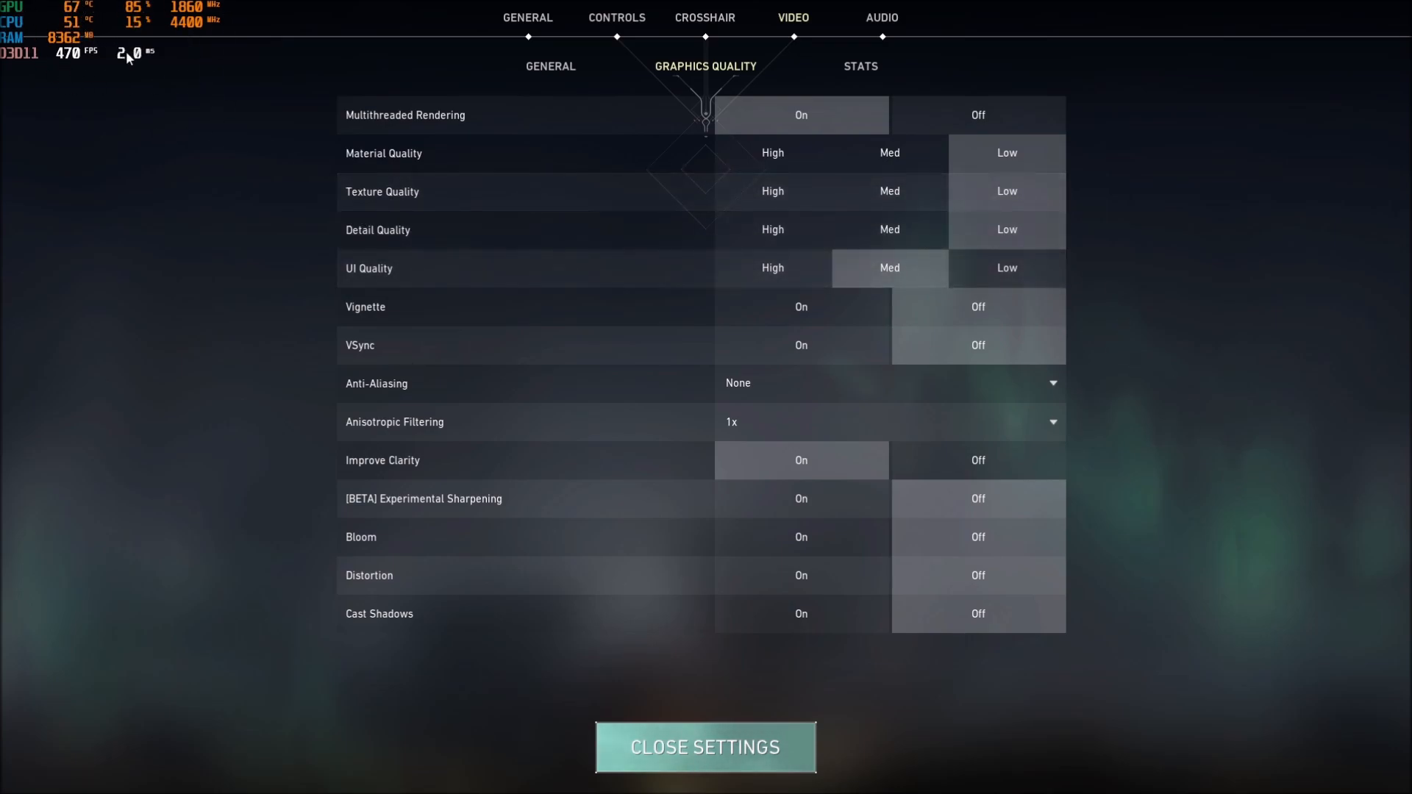
- Look over the performance stats options and set Show Mature Content to On in the general game settings
left_click(866, 69)
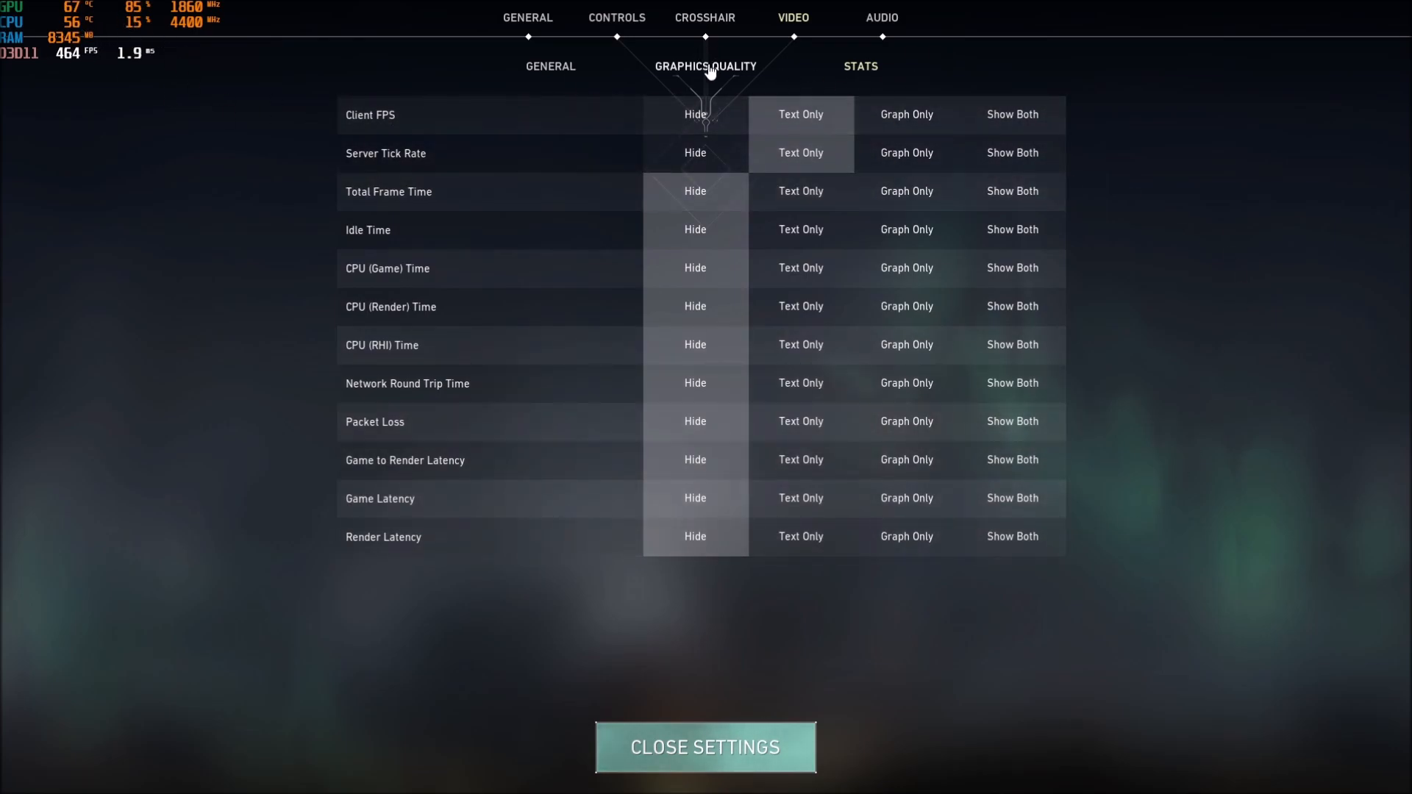
left_click(528, 17)
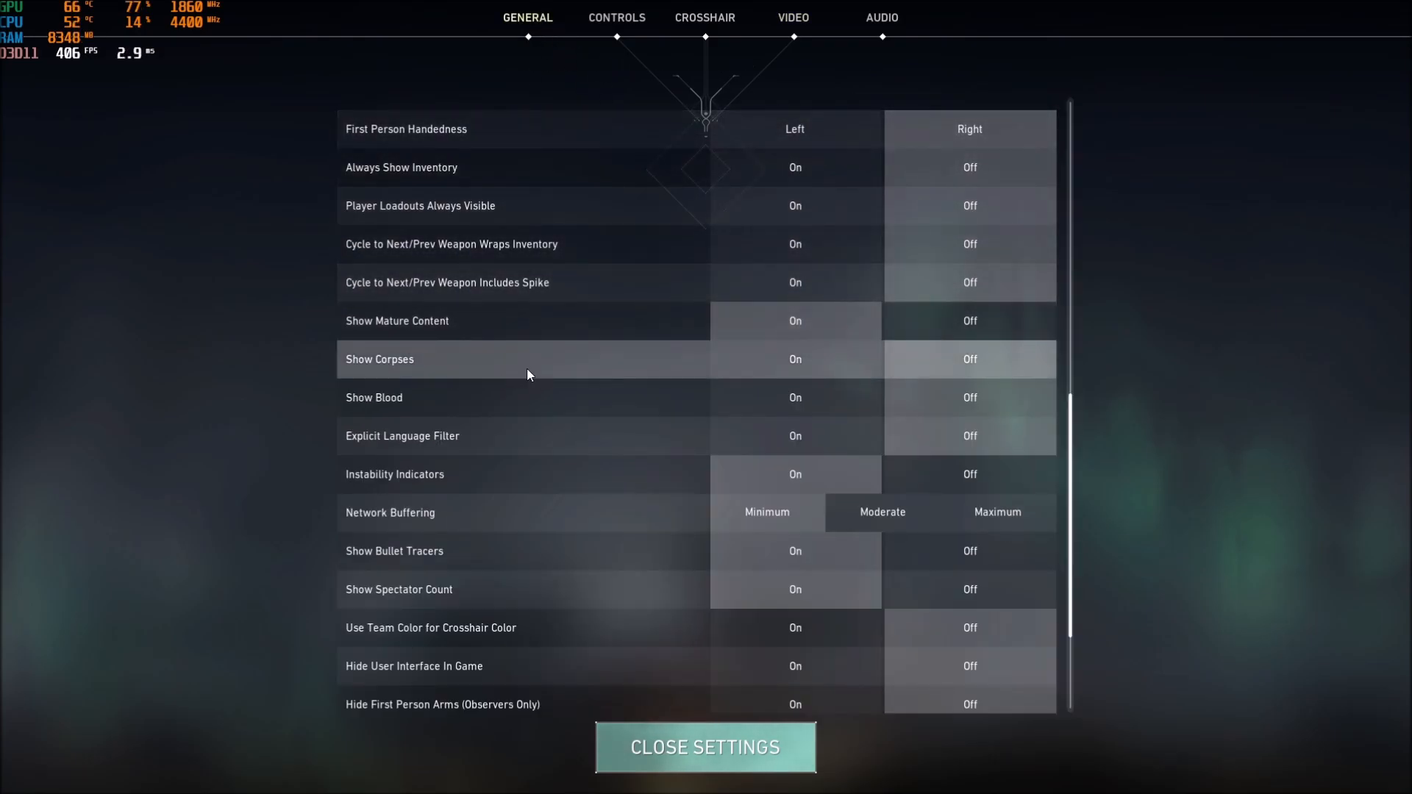
scroll(528, 374, "down", 3)
scroll(558, 386, "up", 2)
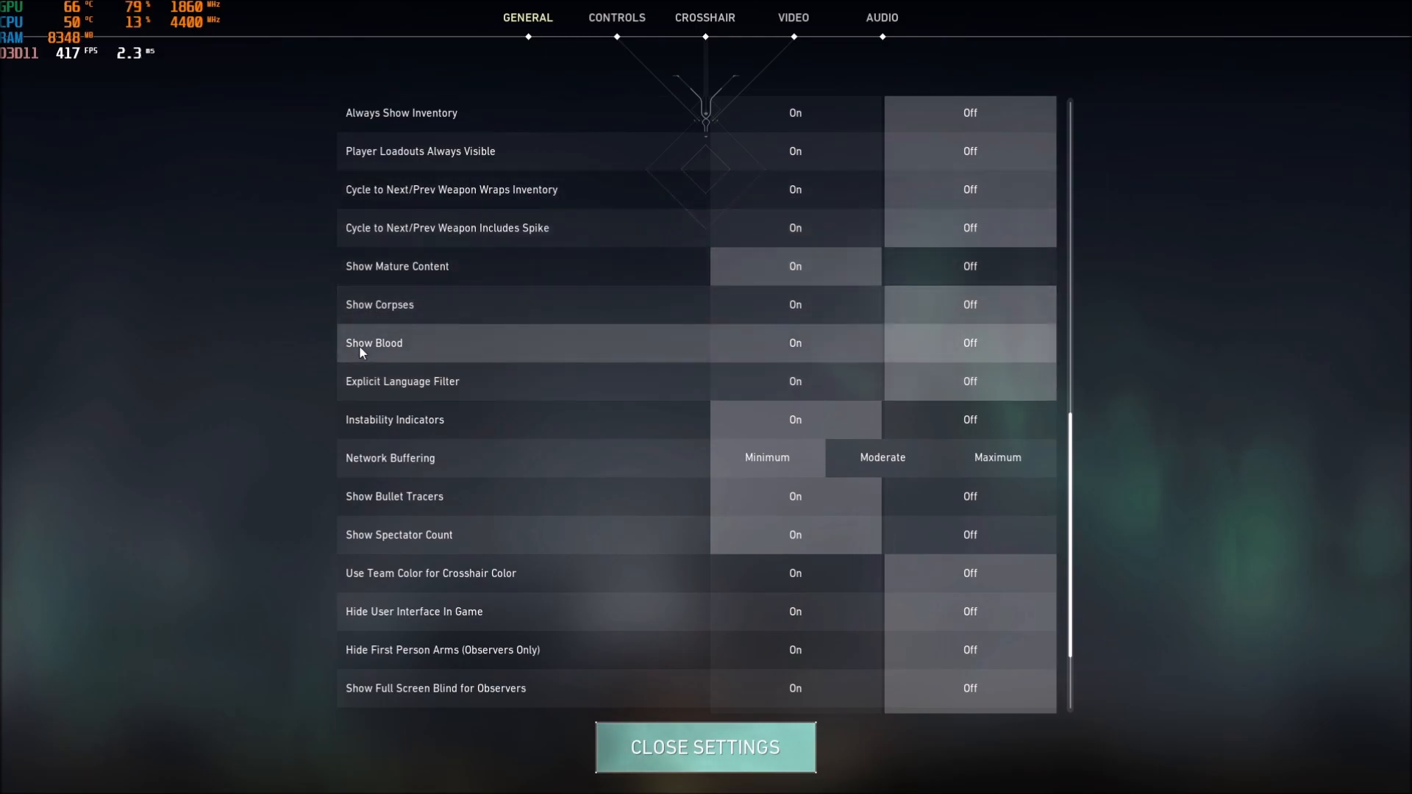
mouse_move(387, 267)
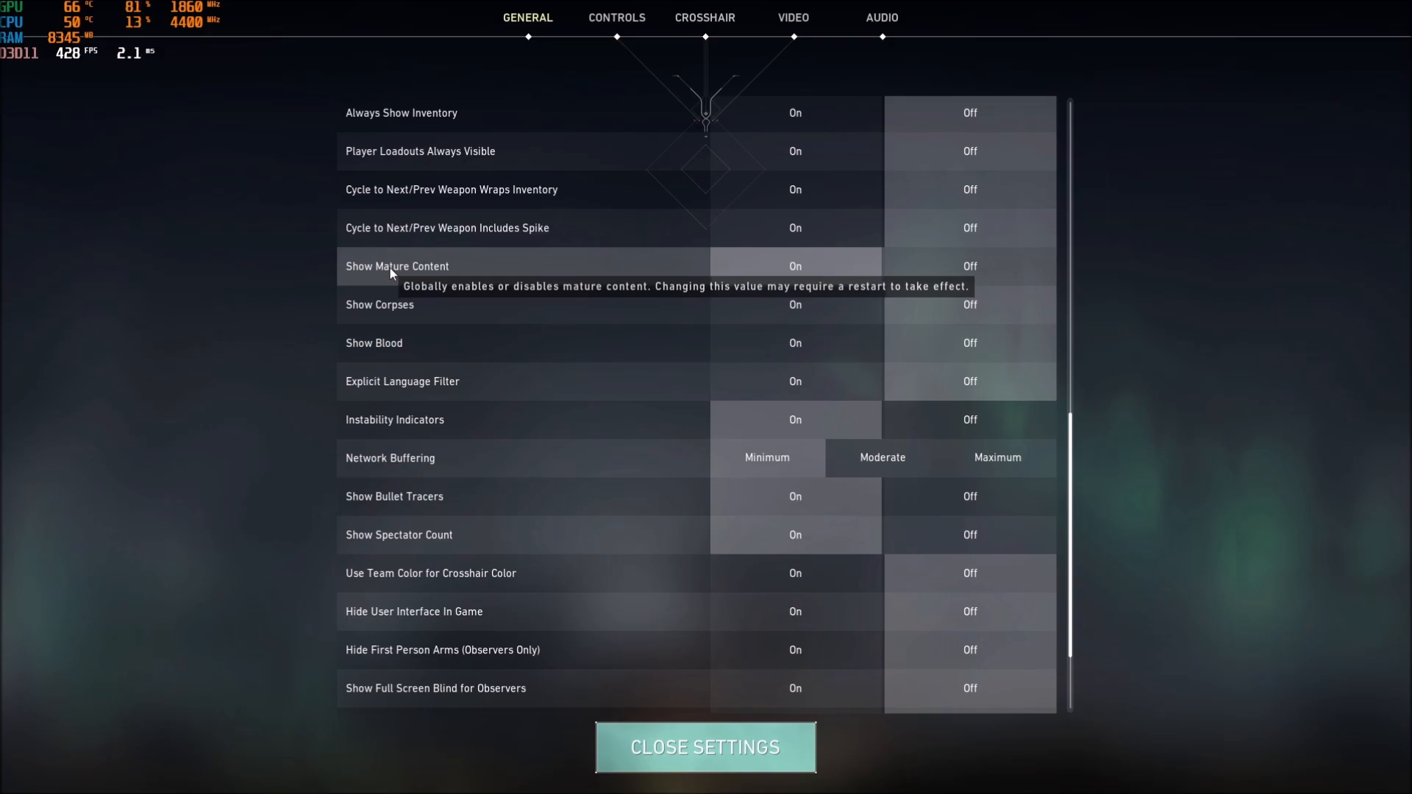
left_click(795, 266)
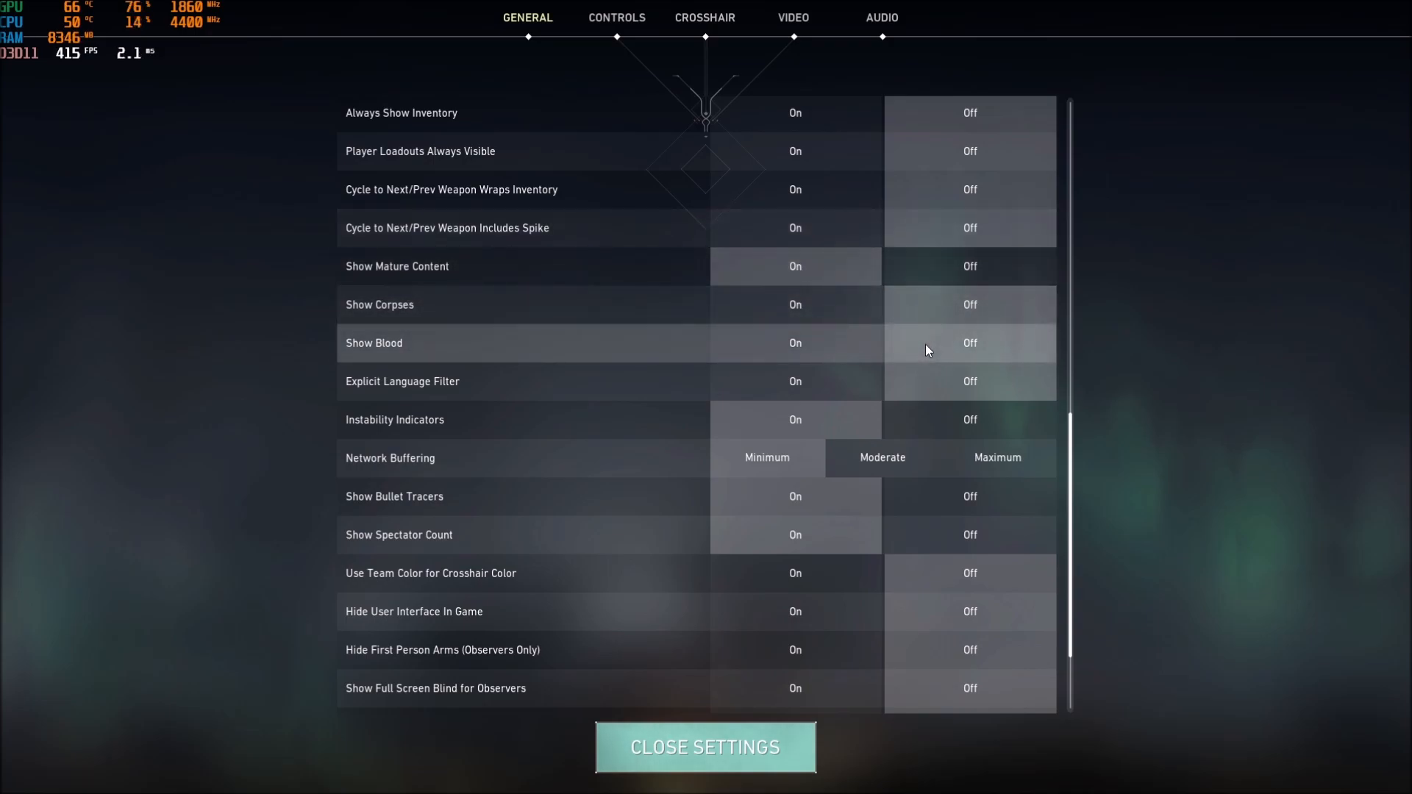